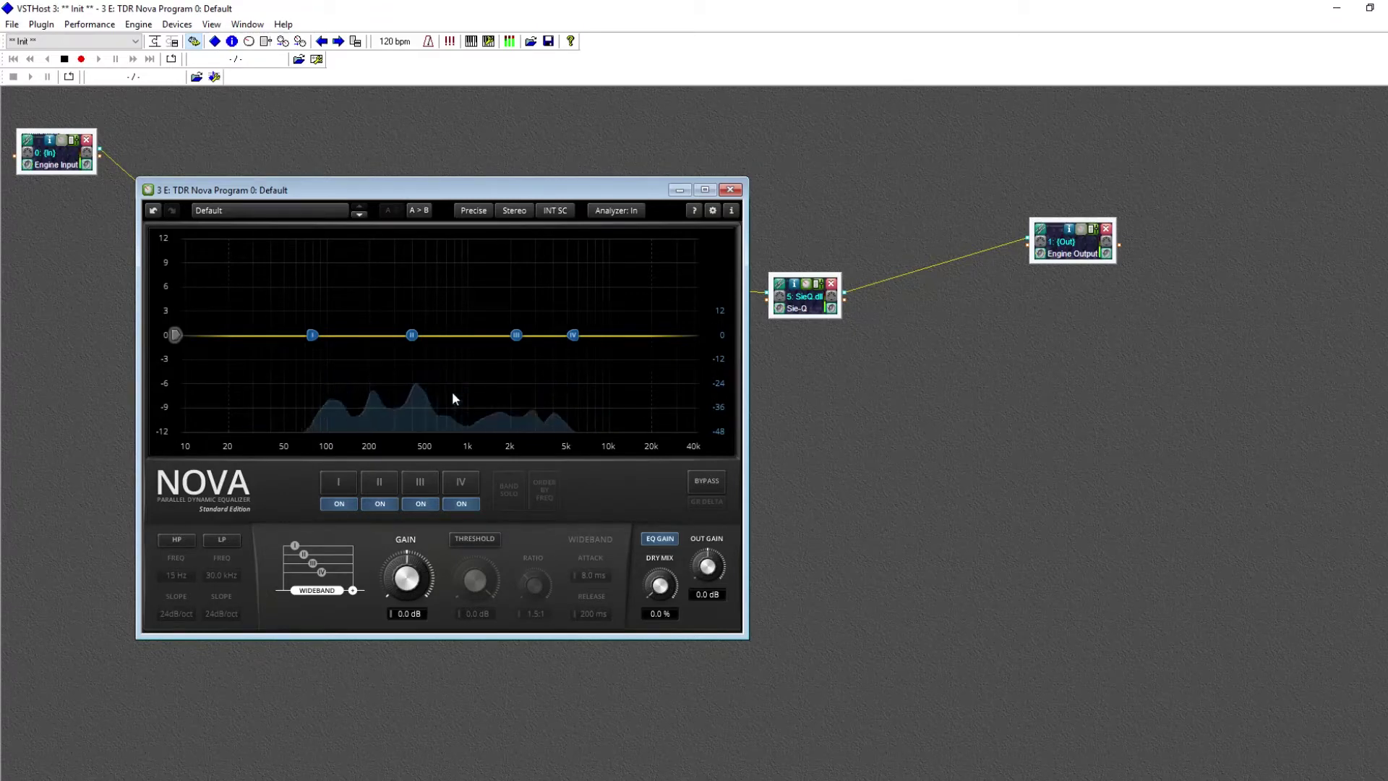
# Try boosts on Nova bands I, II and IV, undoing as needed, ending with a band III bell at 3.2 kHz
pyautogui.moveTo(409, 337)
pyautogui.mouseDown()
pyautogui.moveTo(346, 269)
pyautogui.moveTo(567, 283)
pyautogui.moveTo(475, 294)
pyautogui.moveTo(413, 414)
pyautogui.moveTo(548, 411)
pyautogui.moveTo(439, 402)
pyautogui.moveTo(496, 399)
pyautogui.moveTo(385, 242)
pyautogui.moveTo(439, 285)
pyautogui.moveTo(424, 314)
pyautogui.mouseUp()
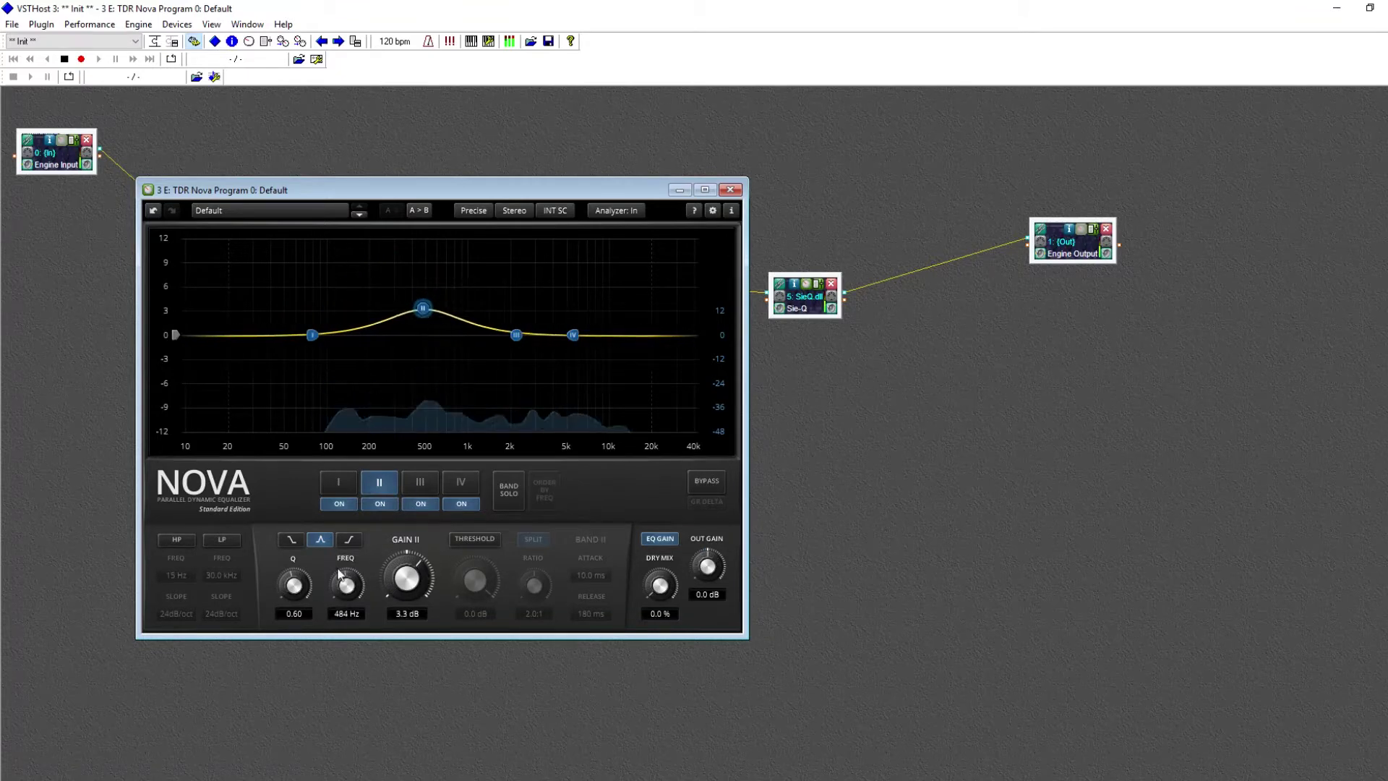
pyautogui.hotkey('ctrl', 'z')
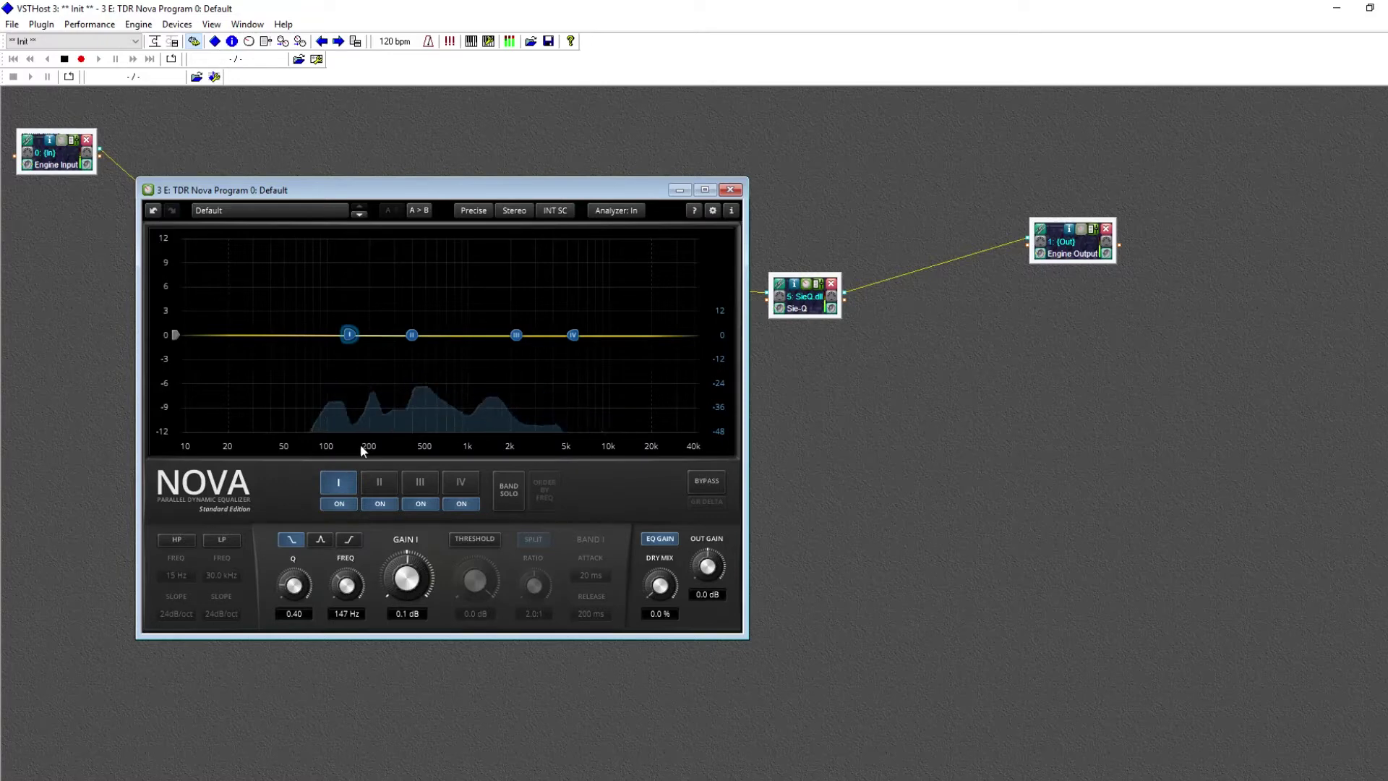
pyautogui.moveTo(350, 334); pyautogui.dragTo(310, 335)
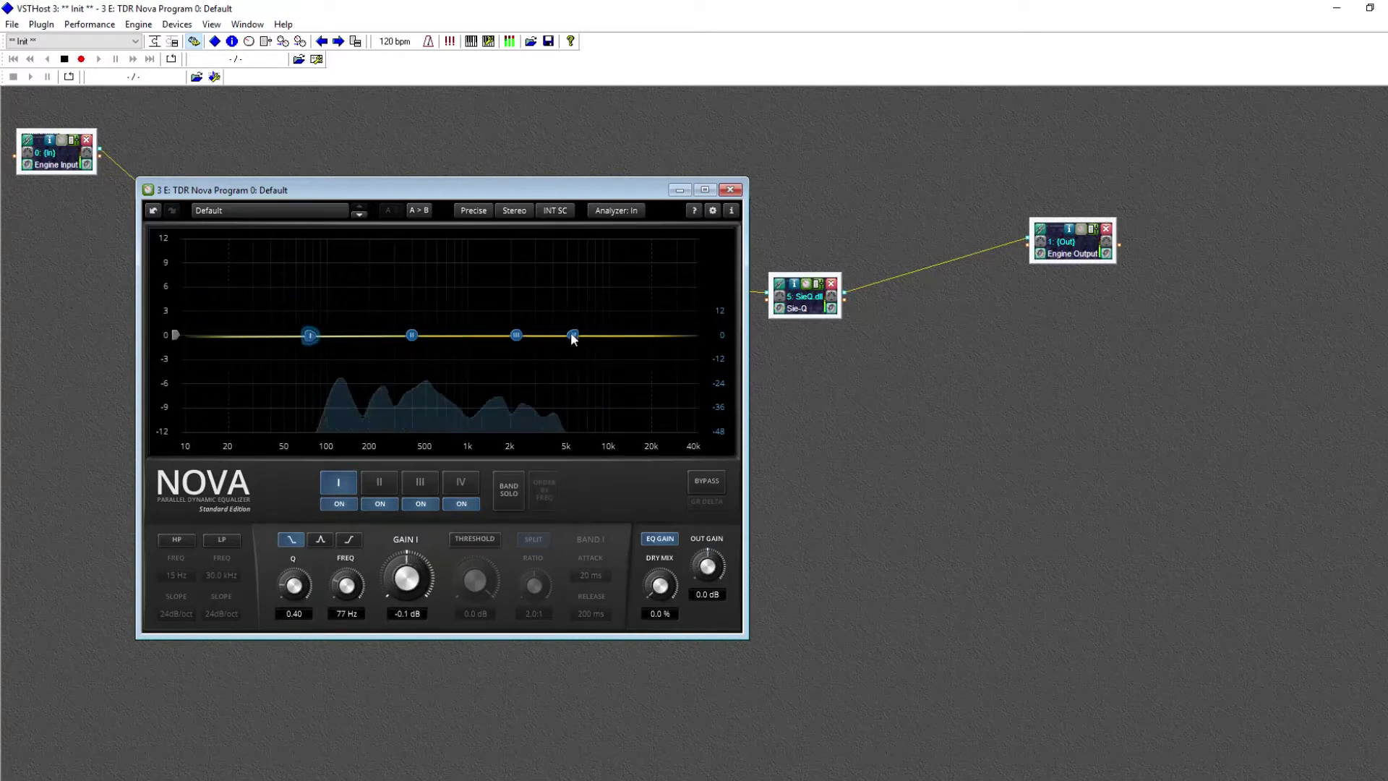
pyautogui.moveTo(570, 333)
pyautogui.mouseDown()
pyautogui.moveTo(544, 302)
pyautogui.moveTo(481, 298)
pyautogui.moveTo(527, 304)
pyautogui.moveTo(589, 339)
pyautogui.mouseUp()
pyautogui.moveTo(410, 340)
pyautogui.mouseDown()
pyautogui.moveTo(405, 283)
pyautogui.moveTo(394, 389)
pyautogui.moveTo(385, 344)
pyautogui.mouseUp()
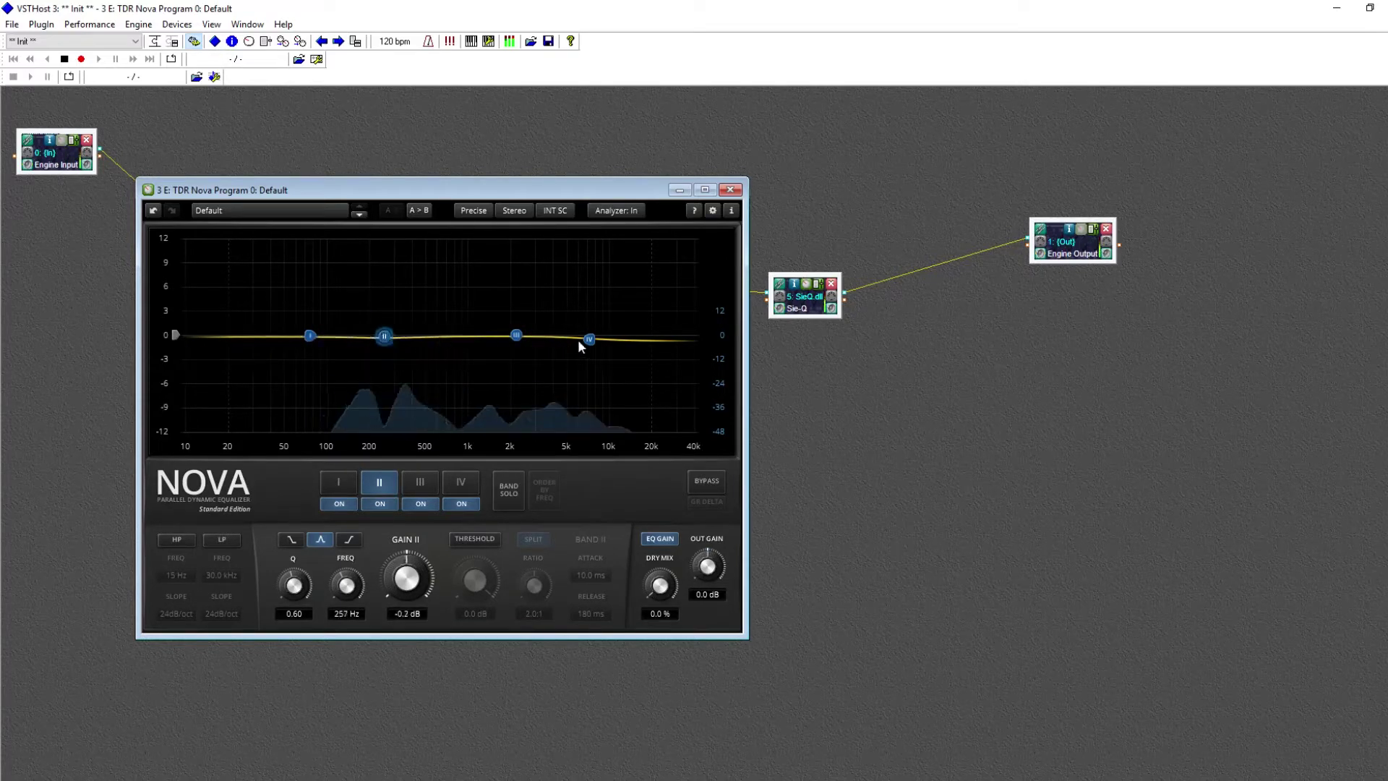
pyautogui.moveTo(516, 334); pyautogui.dragTo(545, 330)
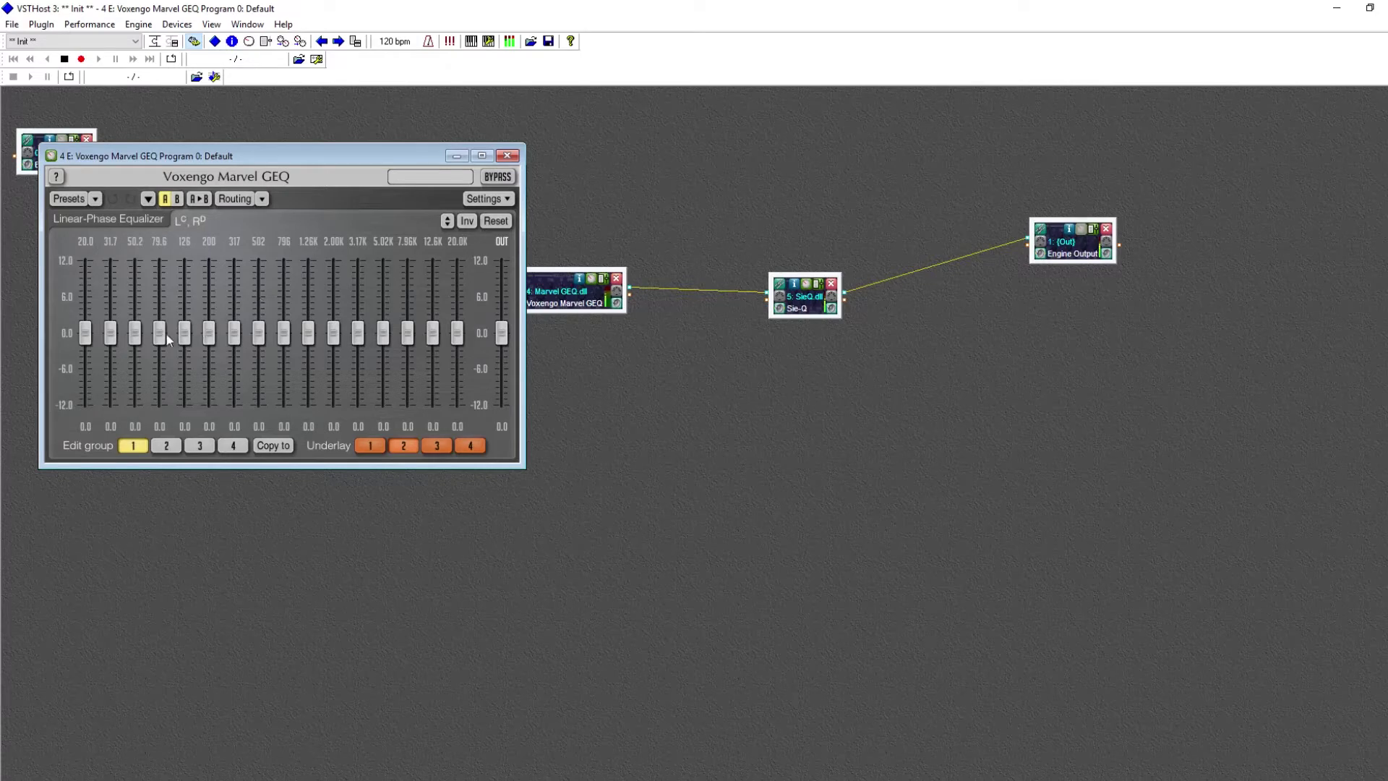
# Nudge Marvel GEQ's 200 Hz fader to -0.2 dB
pyautogui.moveTo(205, 332); pyautogui.dragTo(209, 297)
# Close Marvel GEQ, open the Sie-Q editor and turn its MID knob up
pyautogui.click(506, 156)
pyautogui.click(809, 284)
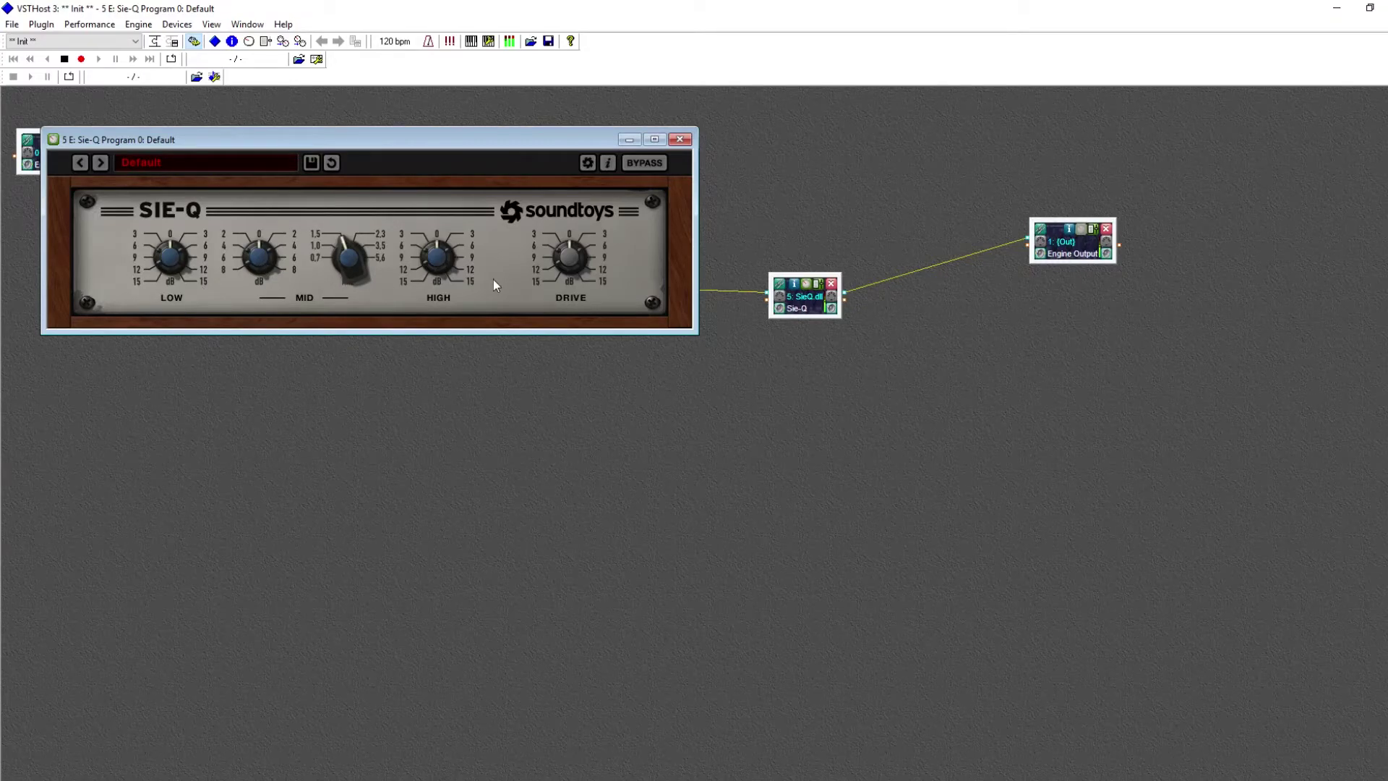
pyautogui.moveTo(344, 263); pyautogui.dragTo(344, 219)
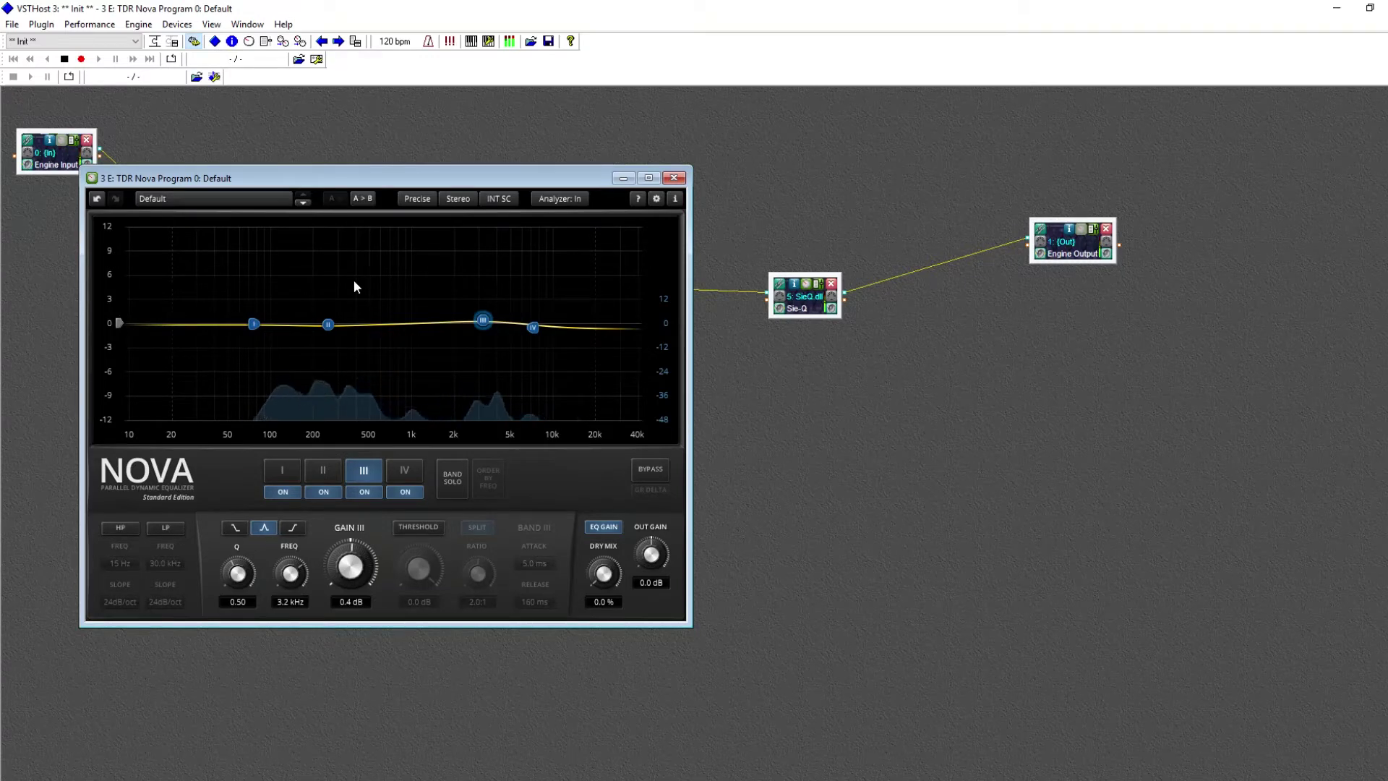
# Centre Nova's band II at exactly 400 Hz
pyautogui.moveTo(328, 324); pyautogui.dragTo(355, 323)
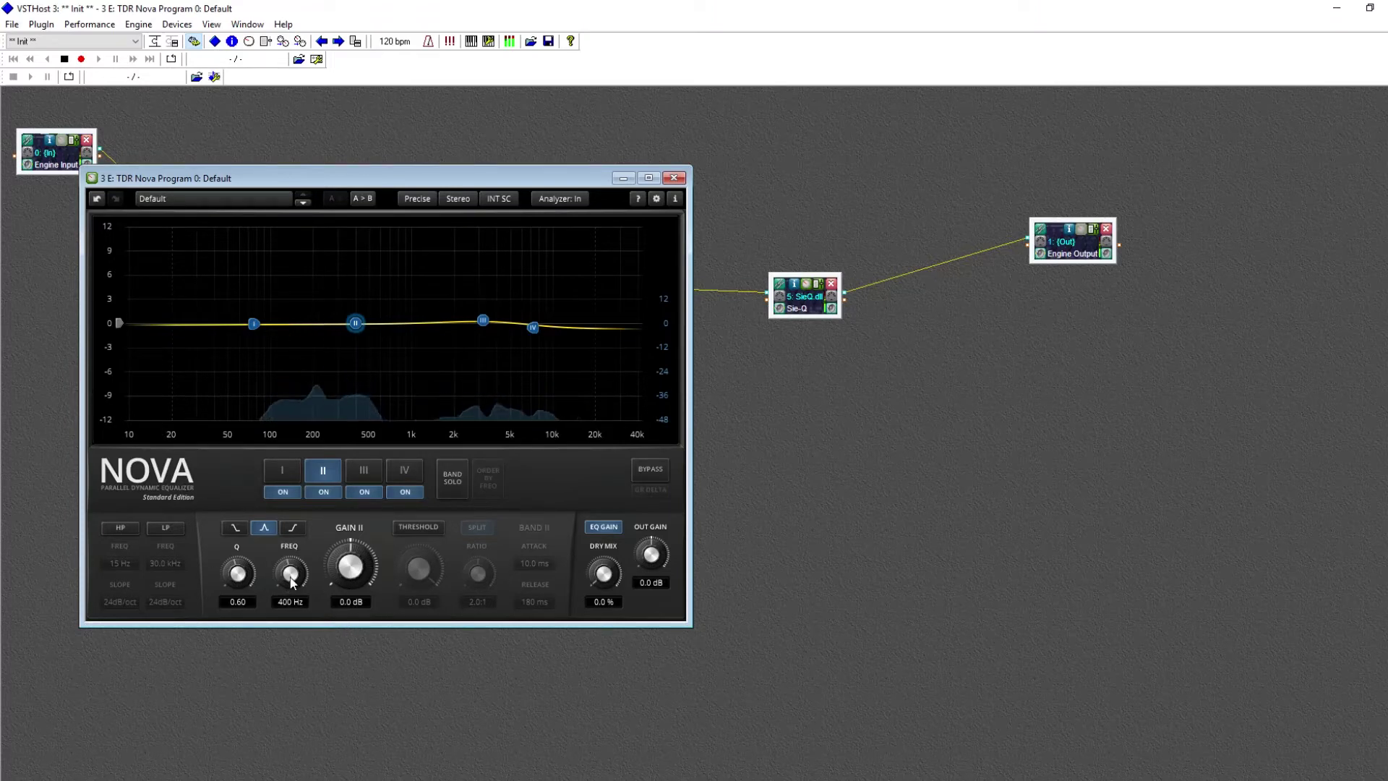
pyautogui.moveTo(292, 583); pyautogui.dragTo(289, 610)
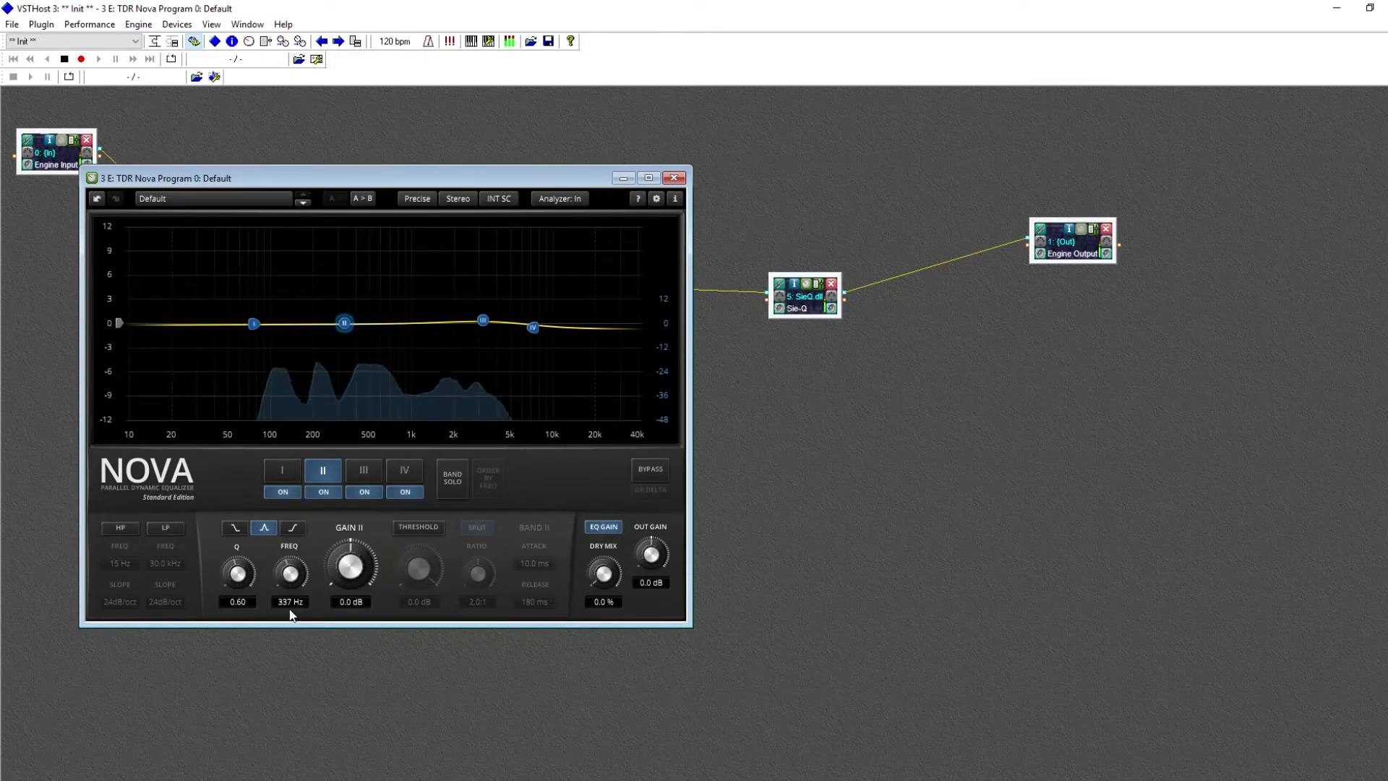
pyautogui.click(289, 606)
pyautogui.write('400')
pyautogui.press('Return')
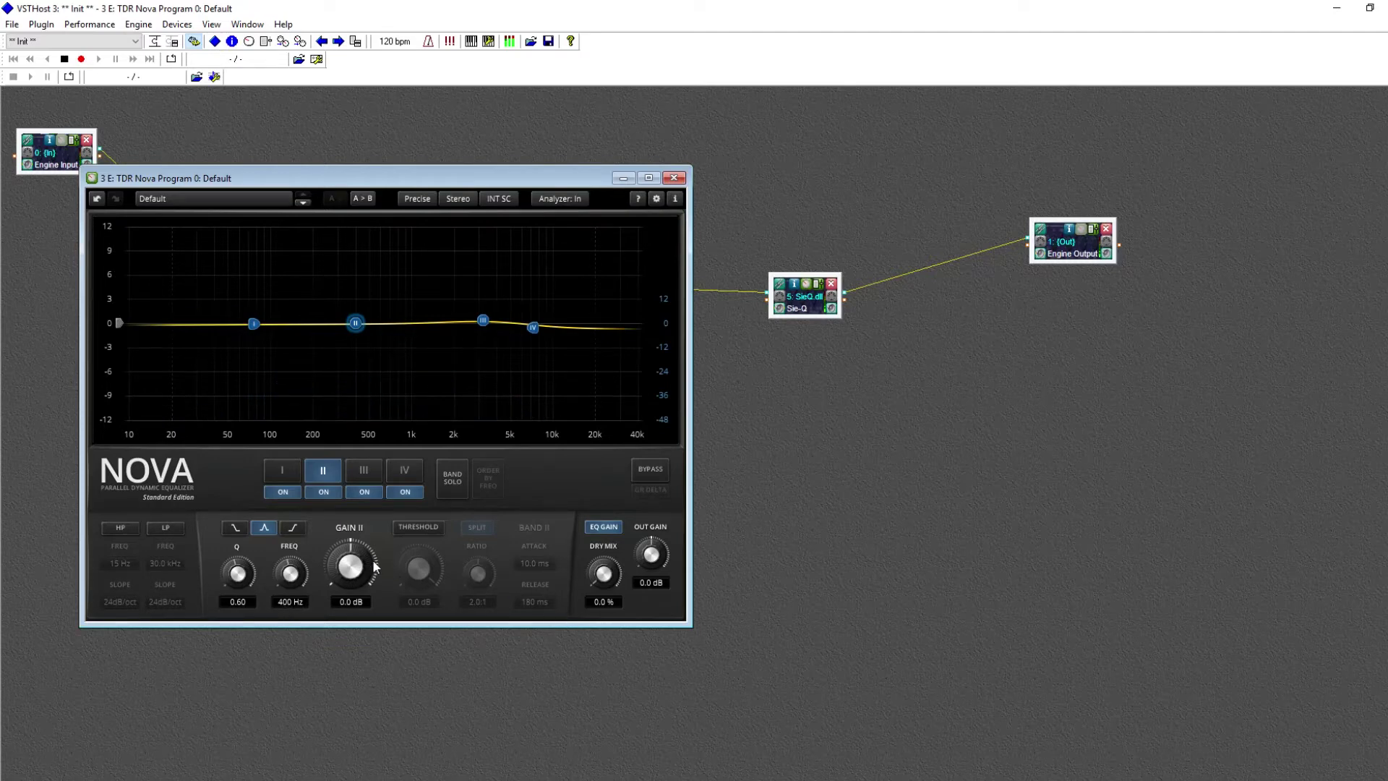
# Boost band II to +7.3 dB and narrow the peak to Q 4.38
pyautogui.moveTo(375, 566); pyautogui.dragTo(376, 600)
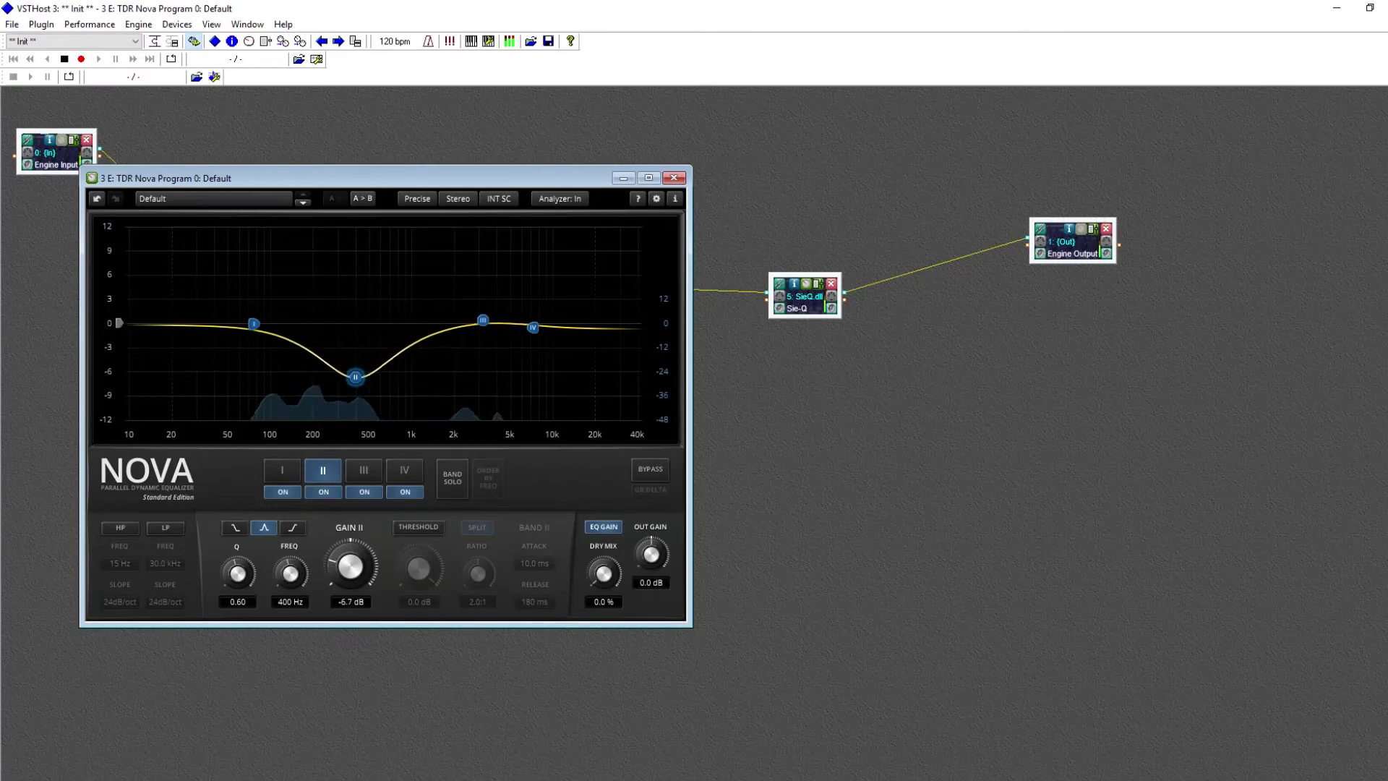
pyautogui.moveTo(375, 542); pyautogui.dragTo(375, 530)
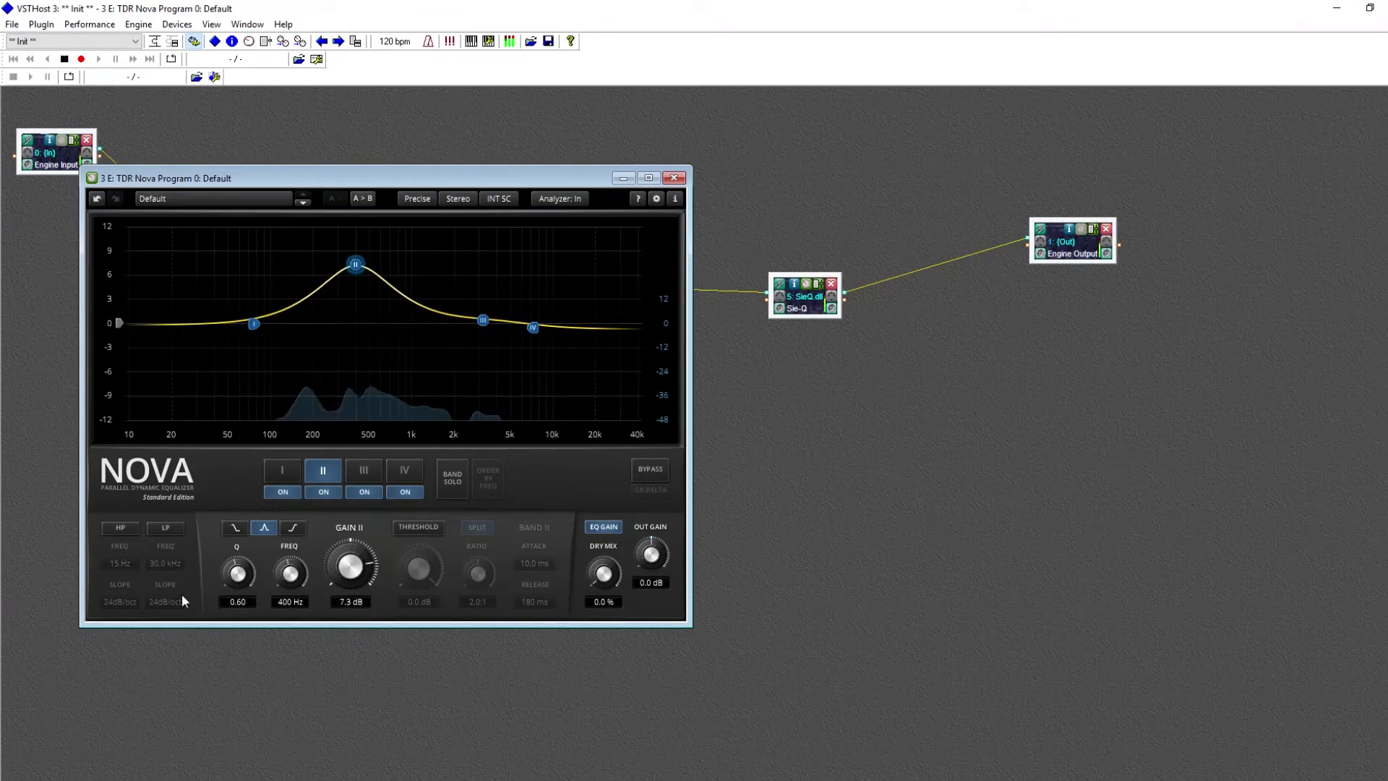
pyautogui.moveTo(238, 575); pyautogui.dragTo(238, 531)
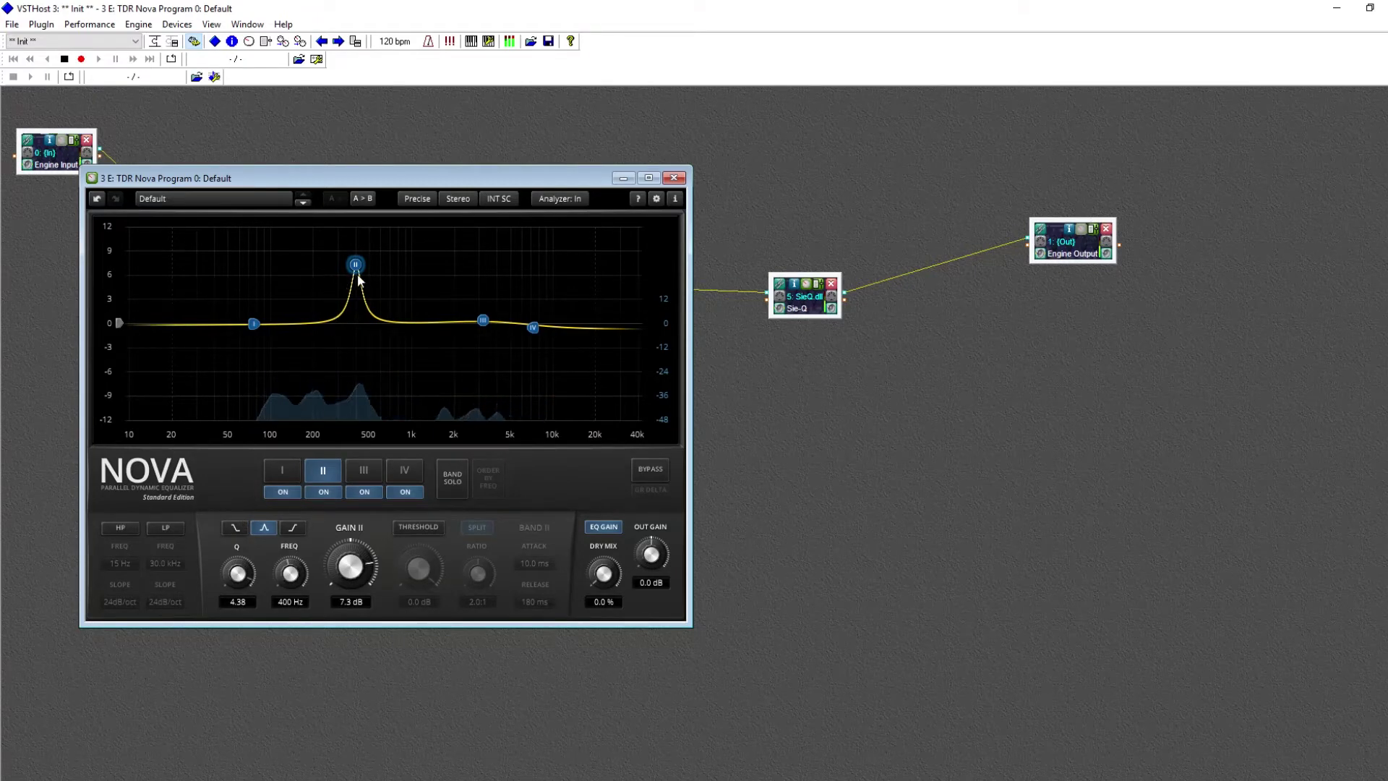
# Undo band II's boost, try a band I low-shelf boost, then reset band I to 0 dB at 154 Hz
pyautogui.hotkey('ctrl', 'z')
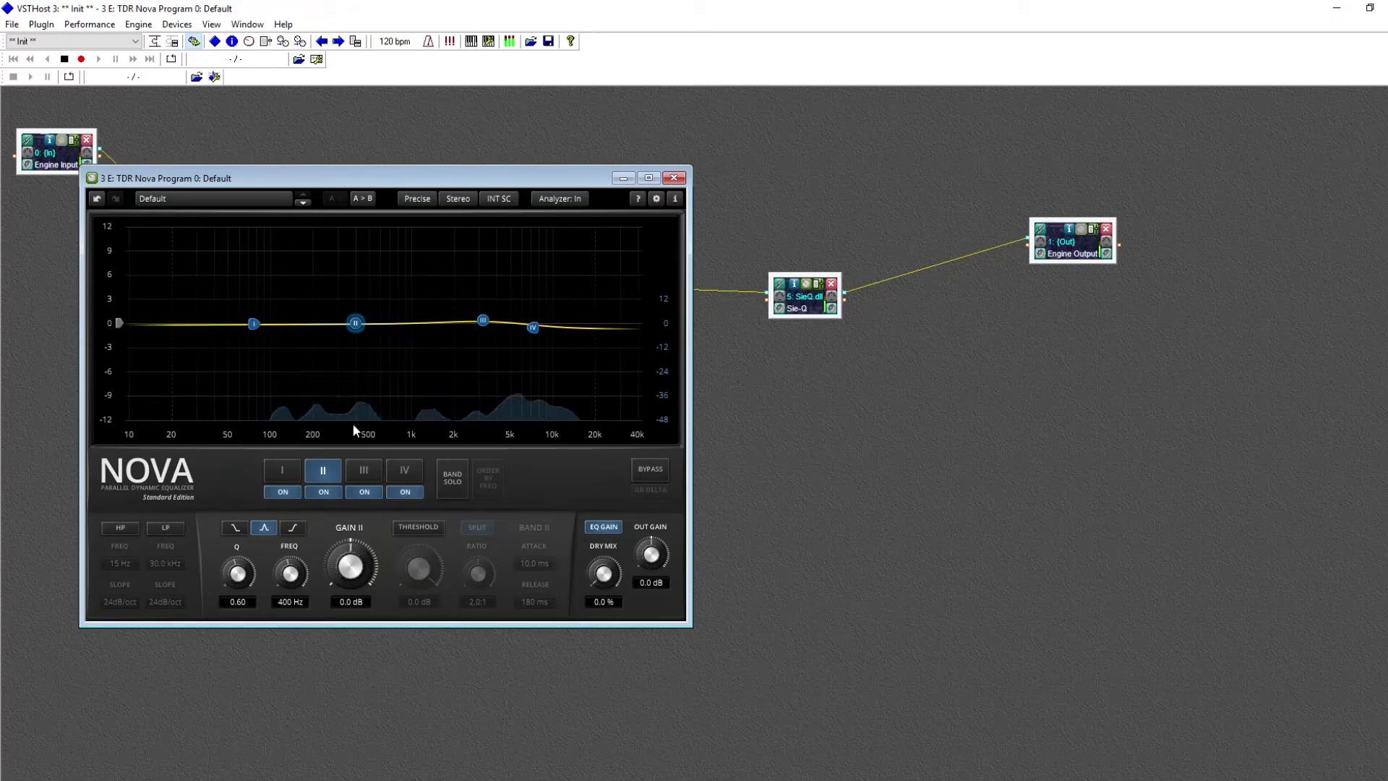
pyautogui.click(289, 478)
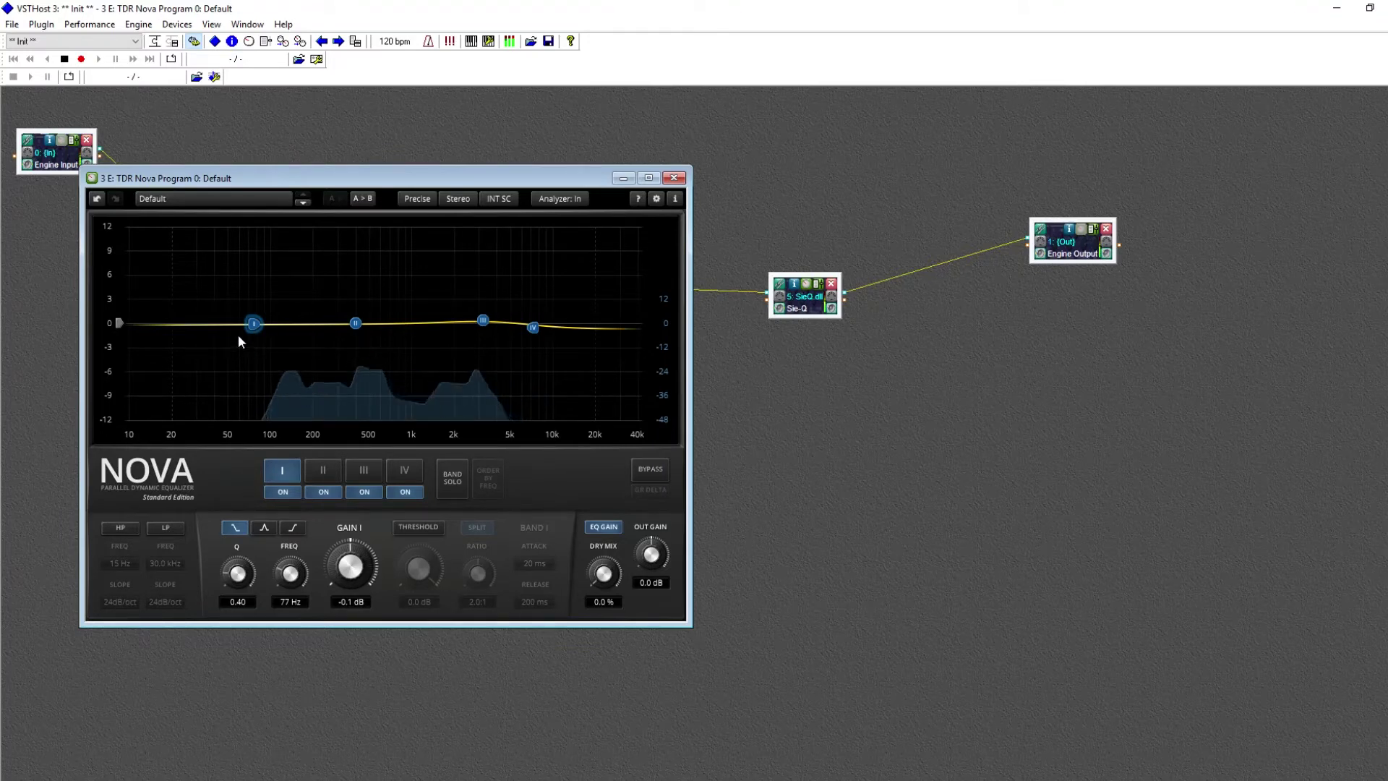
pyautogui.moveTo(253, 323); pyautogui.dragTo(295, 285)
pyautogui.moveTo(238, 573)
pyautogui.mouseDown()
pyautogui.moveTo(237, 559)
pyautogui.moveTo(238, 573)
pyautogui.mouseUp()
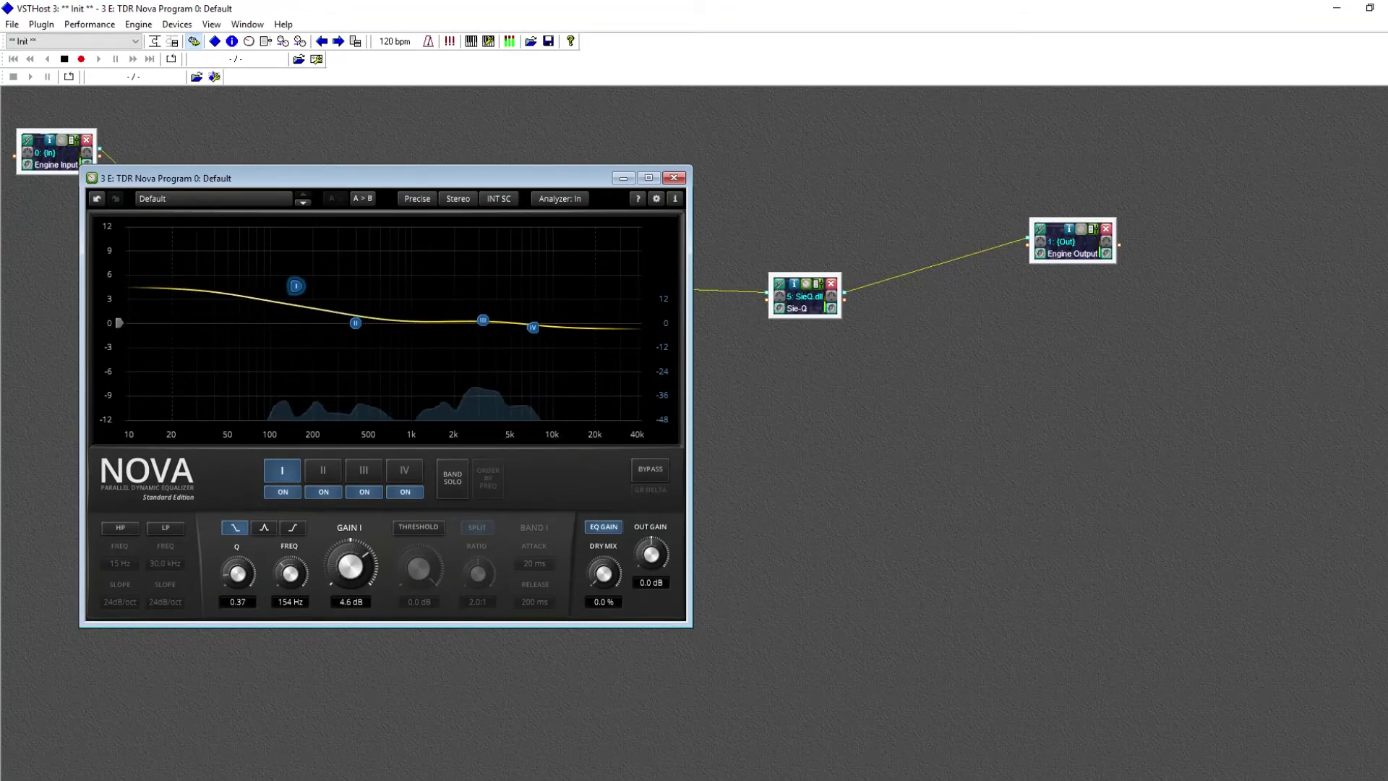
pyautogui.doubleClick(351, 566)
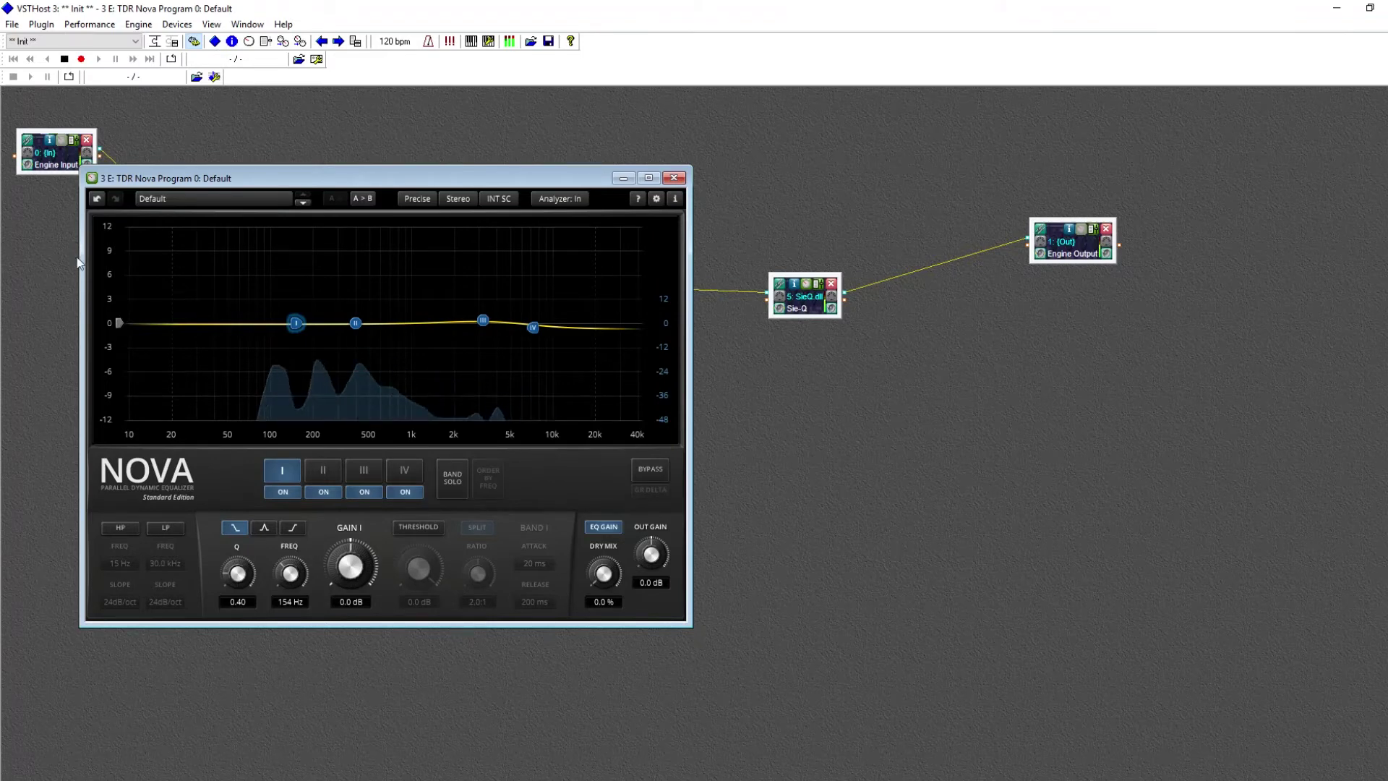
# Turn on a 50 Hz high-pass, compare 12, 6 and 72 dB/oct slopes, then deselect band I
pyautogui.click(129, 527)
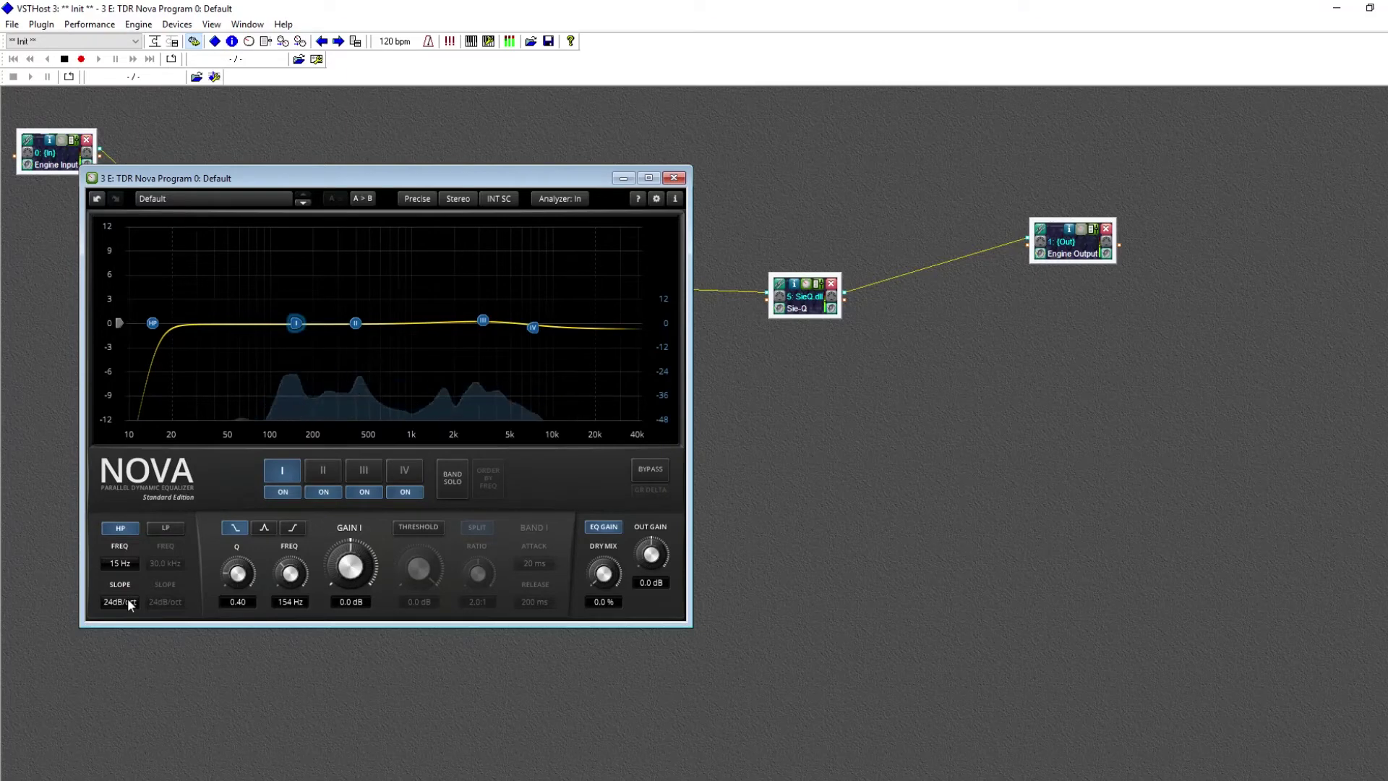
pyautogui.scroll(5, 120, 565)
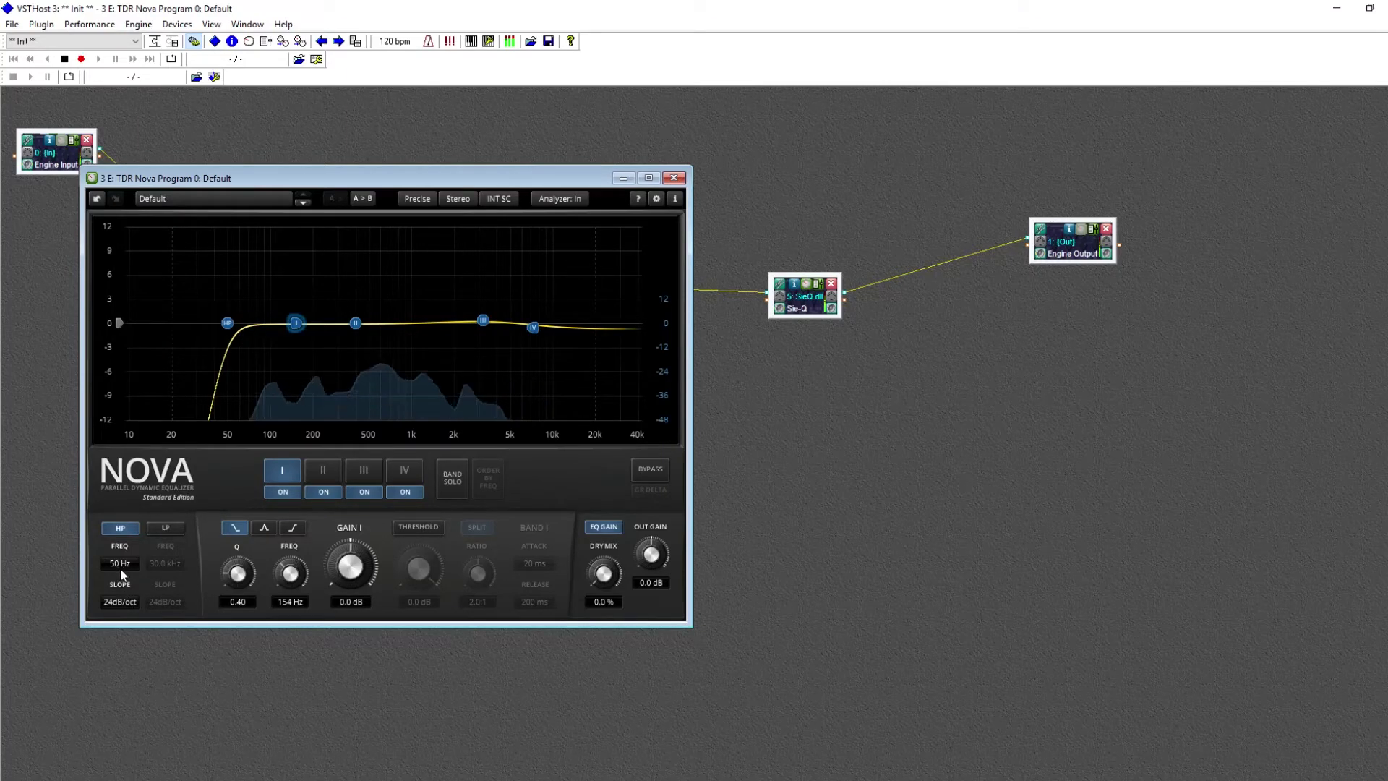
pyautogui.click(122, 602)
pyautogui.click(124, 631)
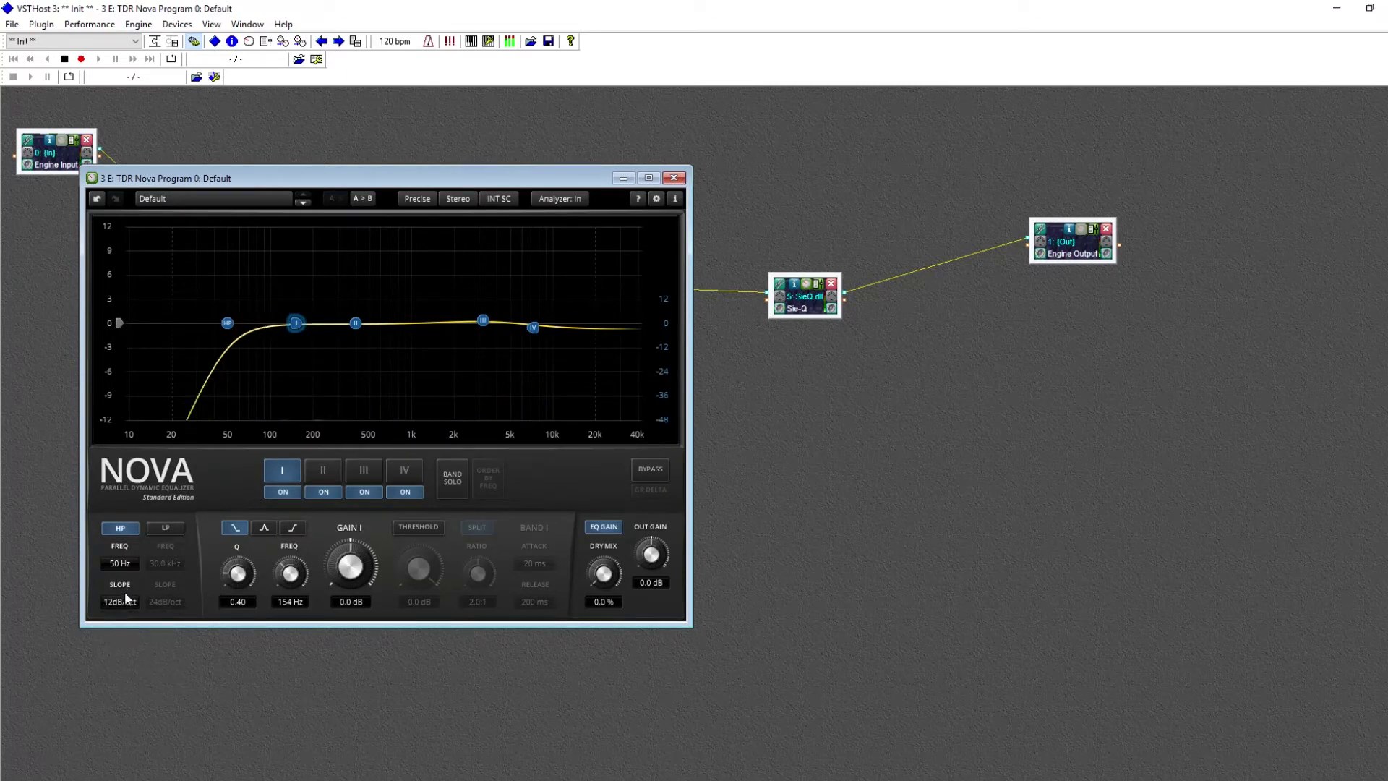
pyautogui.click(123, 604)
pyautogui.click(125, 619)
pyautogui.click(122, 605)
pyautogui.click(124, 619)
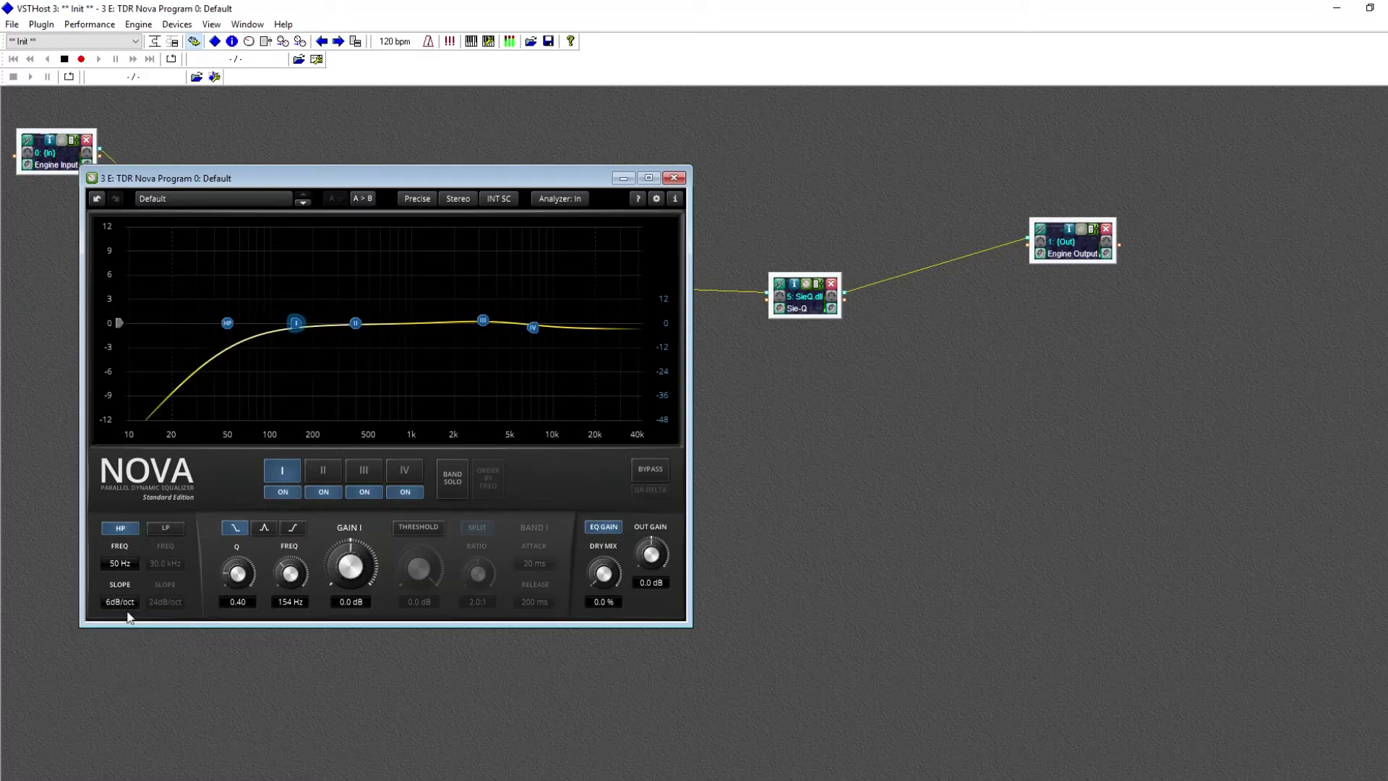
pyautogui.click(123, 605)
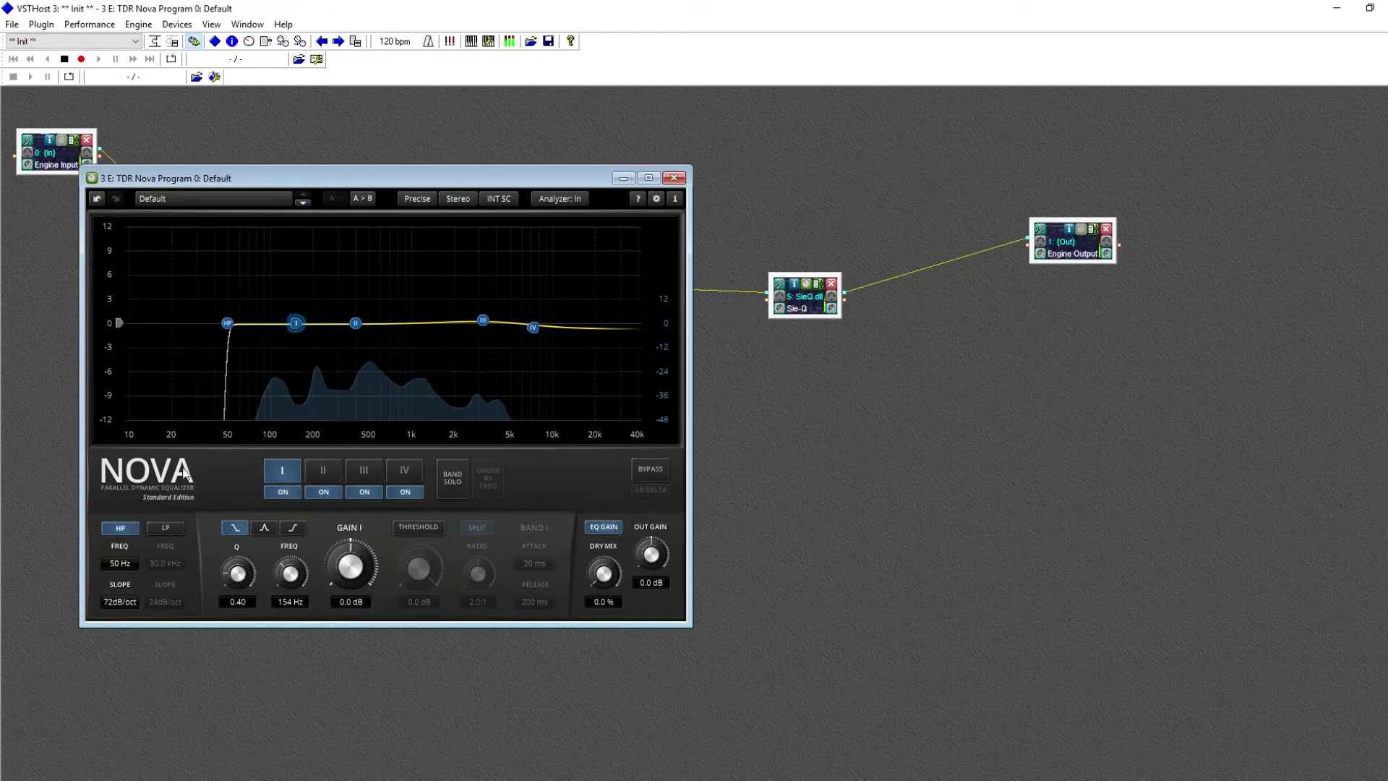
pyautogui.click(290, 474)
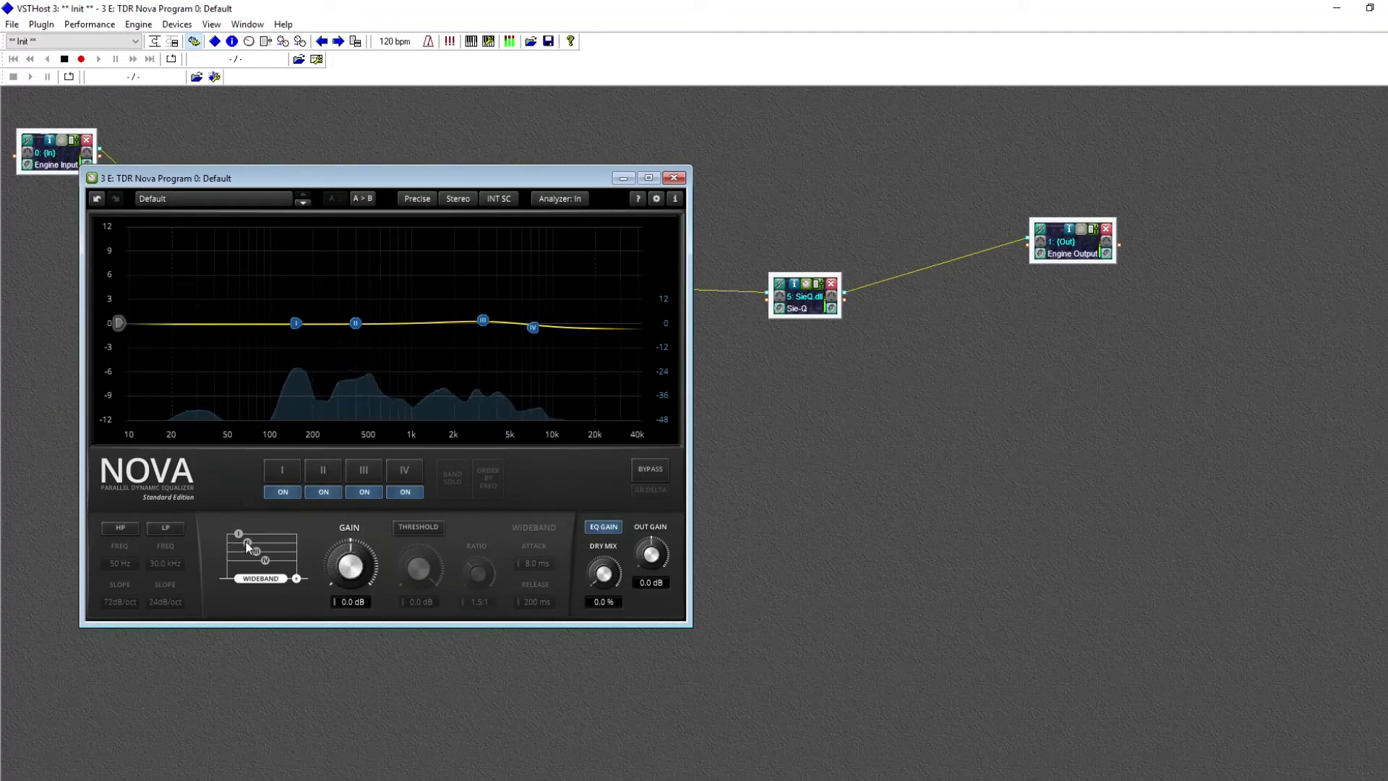
# Lower Nova's wideband gain to -4.6 dB
pyautogui.moveTo(346, 585)
pyautogui.mouseDown()
pyautogui.moveTo(346, 616)
pyautogui.moveTo(346, 577)
pyautogui.mouseUp()
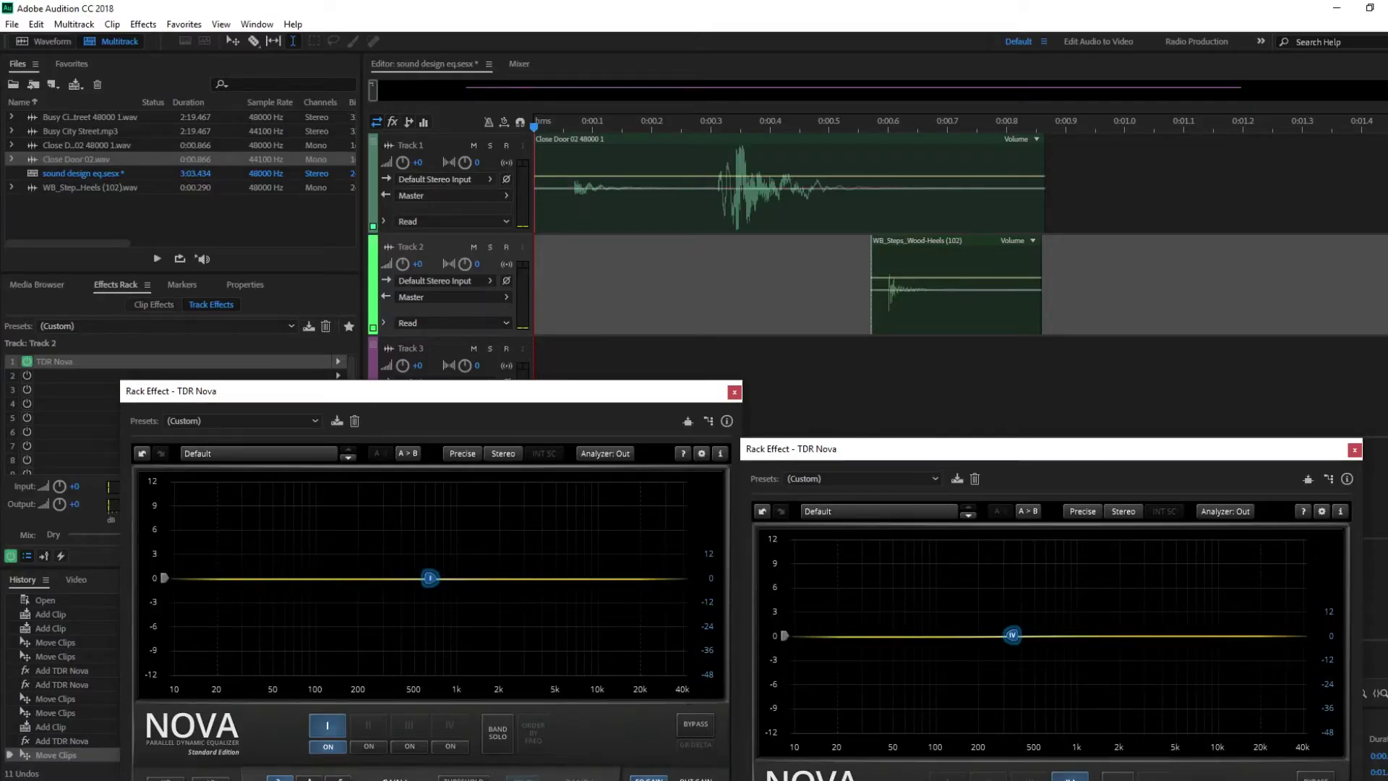
# Preview the clips, add a 9 dB low shelf for the door track and a 9 dB high shelf for footsteps, then replay
pyautogui.click(465, 151)
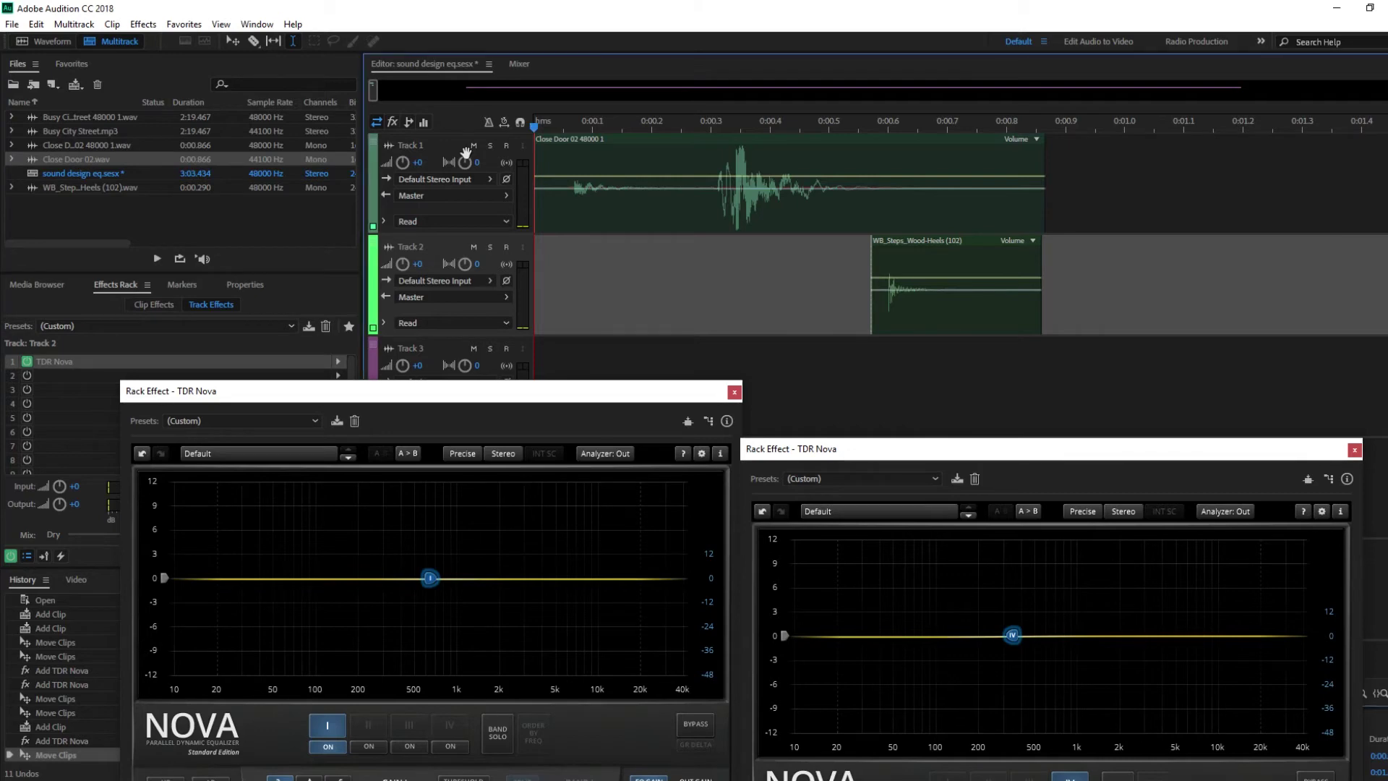
pyautogui.press('space')
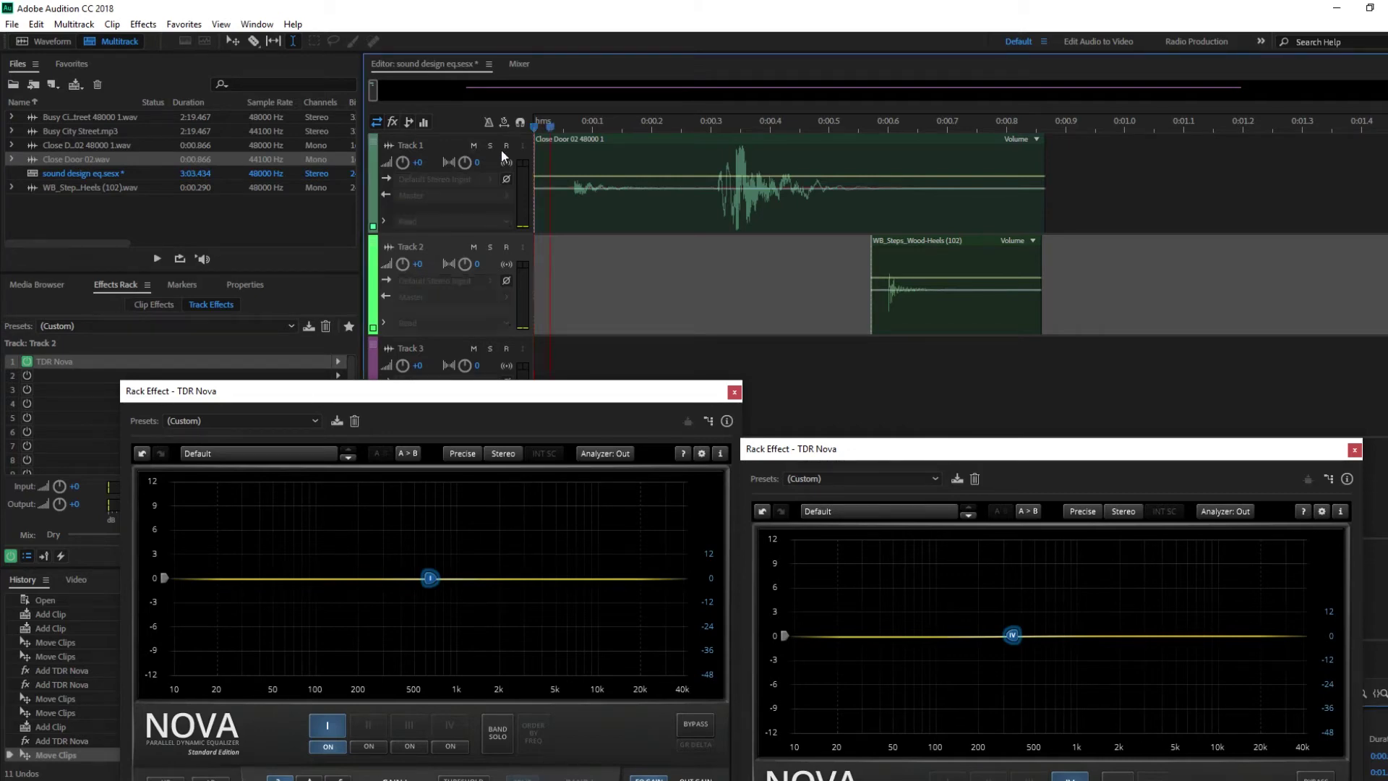
pyautogui.press('space')
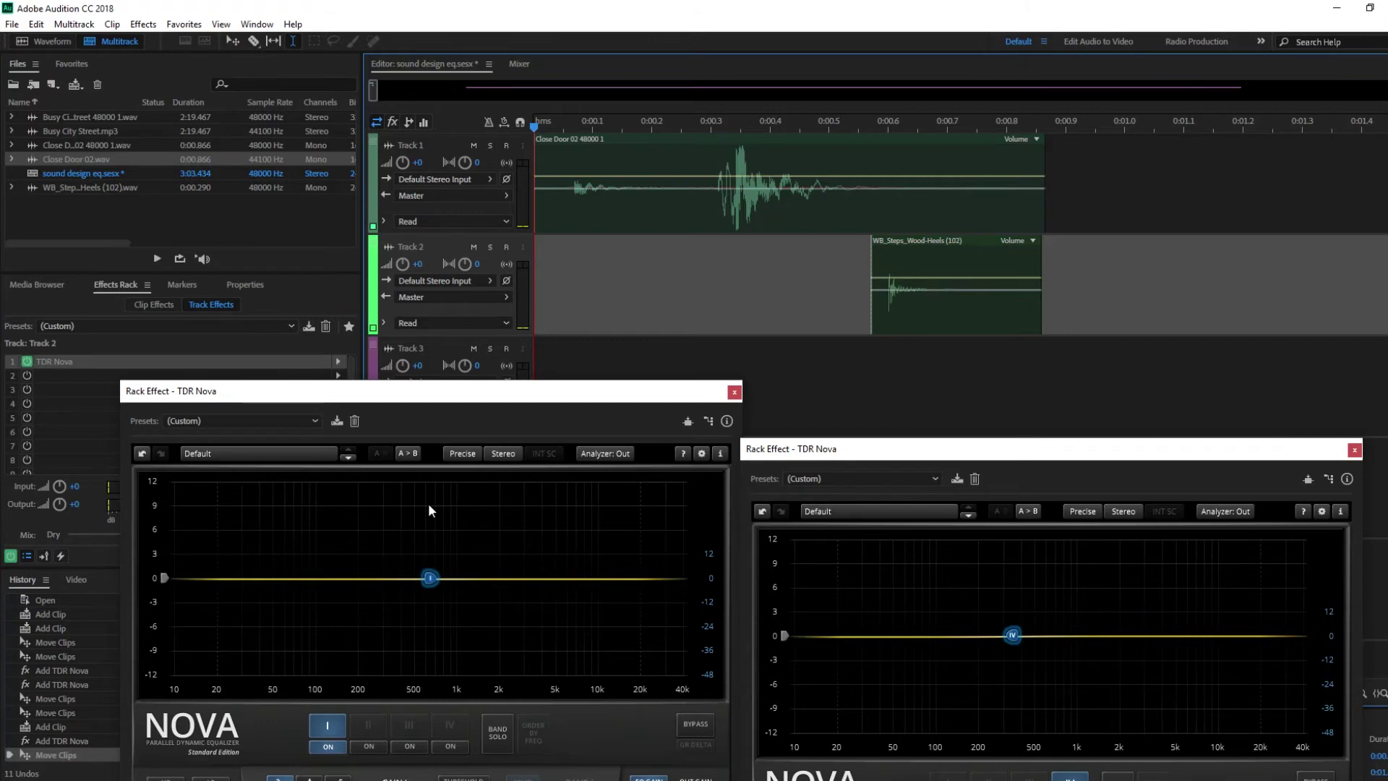
pyautogui.moveTo(430, 578); pyautogui.dragTo(477, 507)
pyautogui.moveTo(1006, 631); pyautogui.dragTo(975, 558)
pyautogui.press('space')
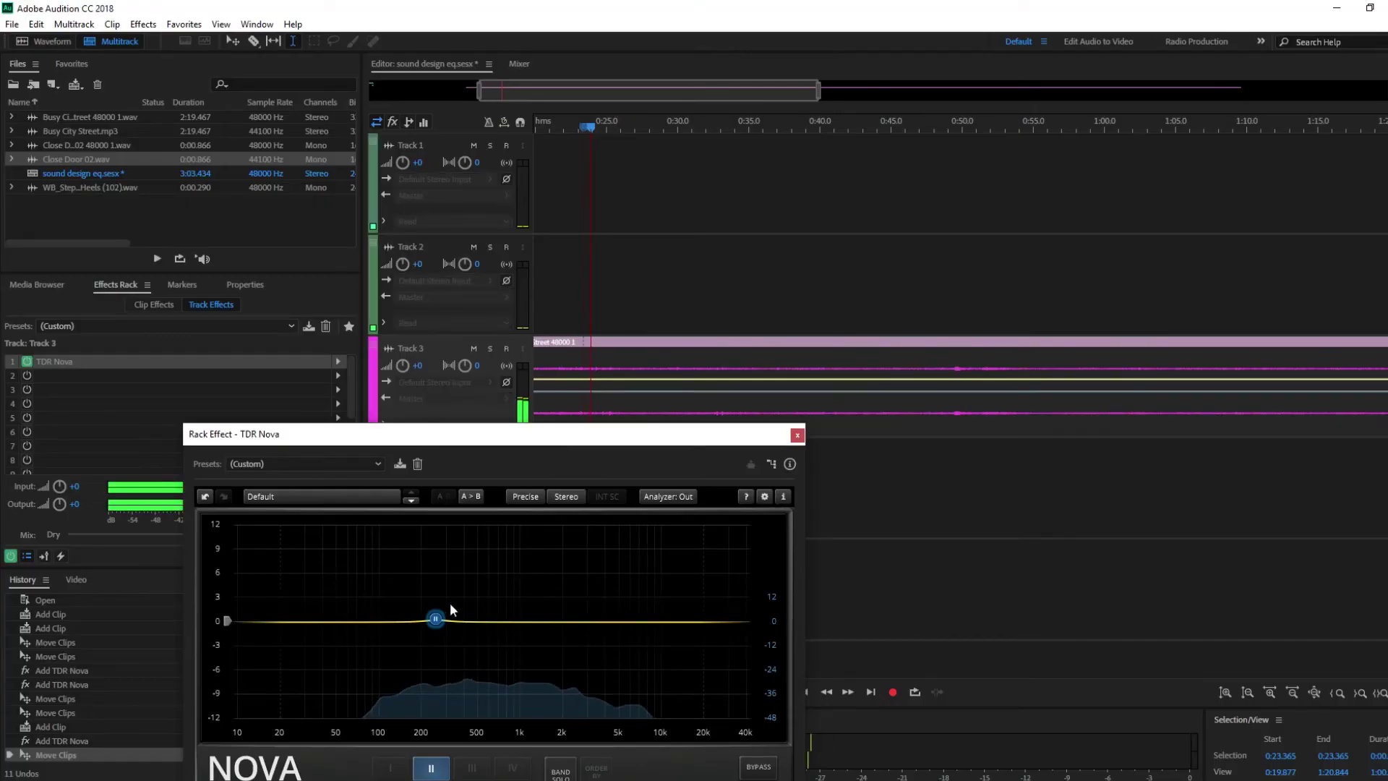
# Sweep a 12 dB peak up from 150 Hz, then add band III as a 2.3 dB lift at 476 Hz
pyautogui.moveTo(430, 622); pyautogui.dragTo(411, 521)
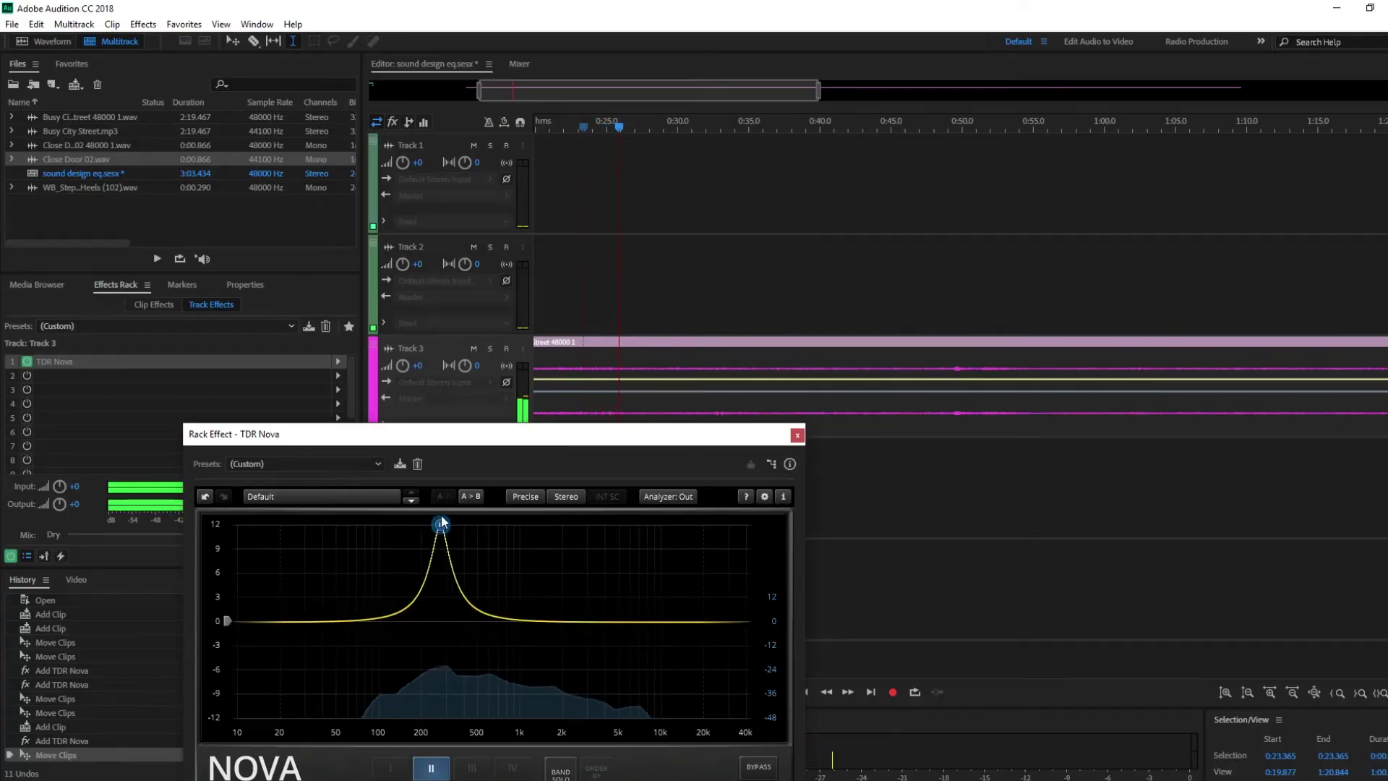
pyautogui.moveTo(443, 521); pyautogui.dragTo(480, 517)
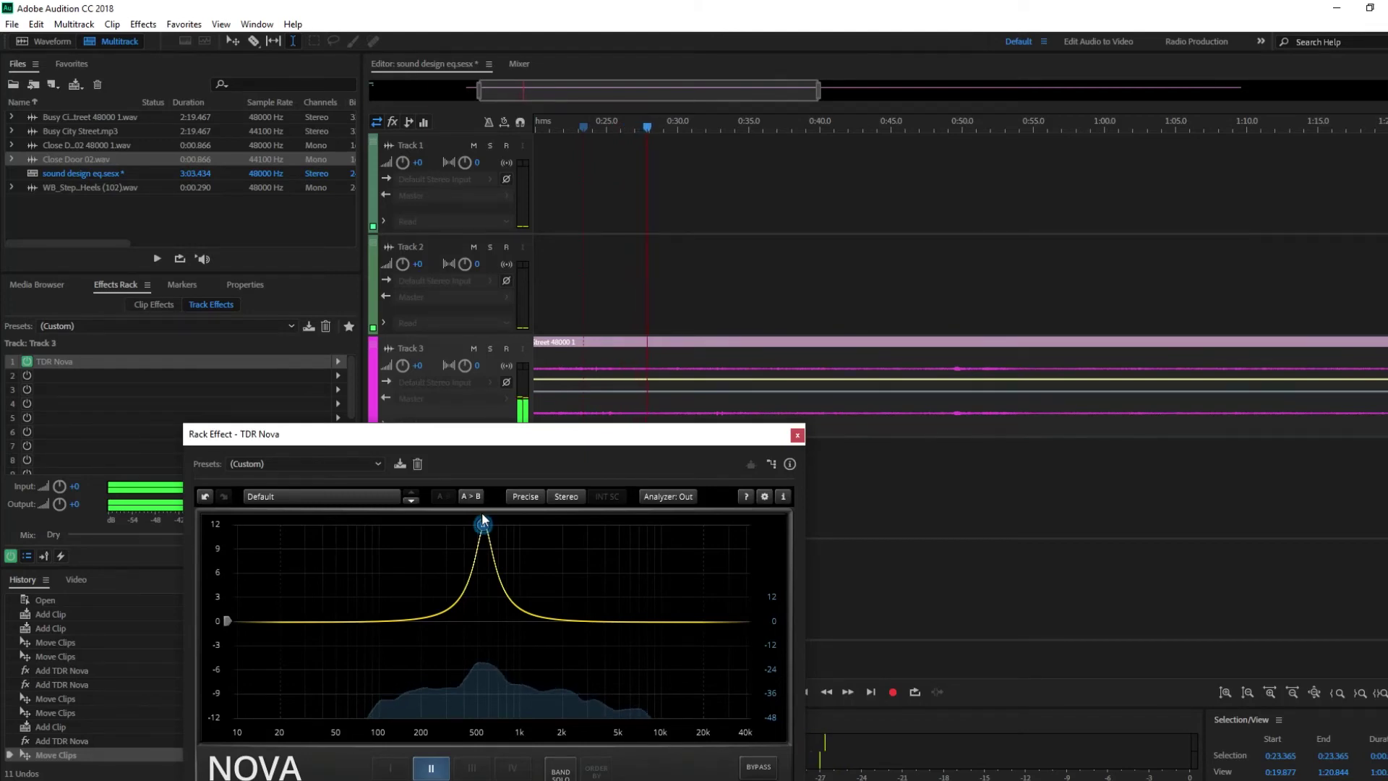
pyautogui.moveTo(487, 527); pyautogui.dragTo(564, 670)
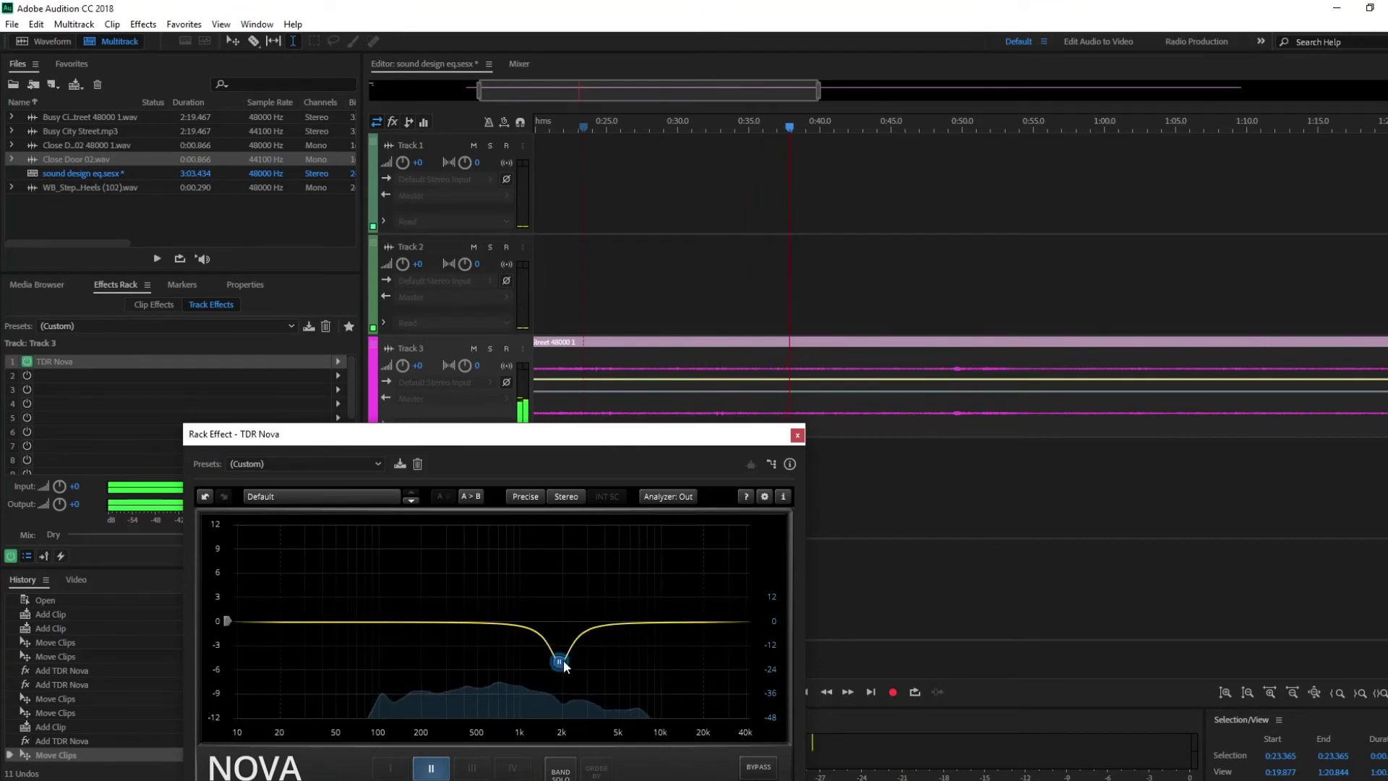
pyautogui.click(472, 769)
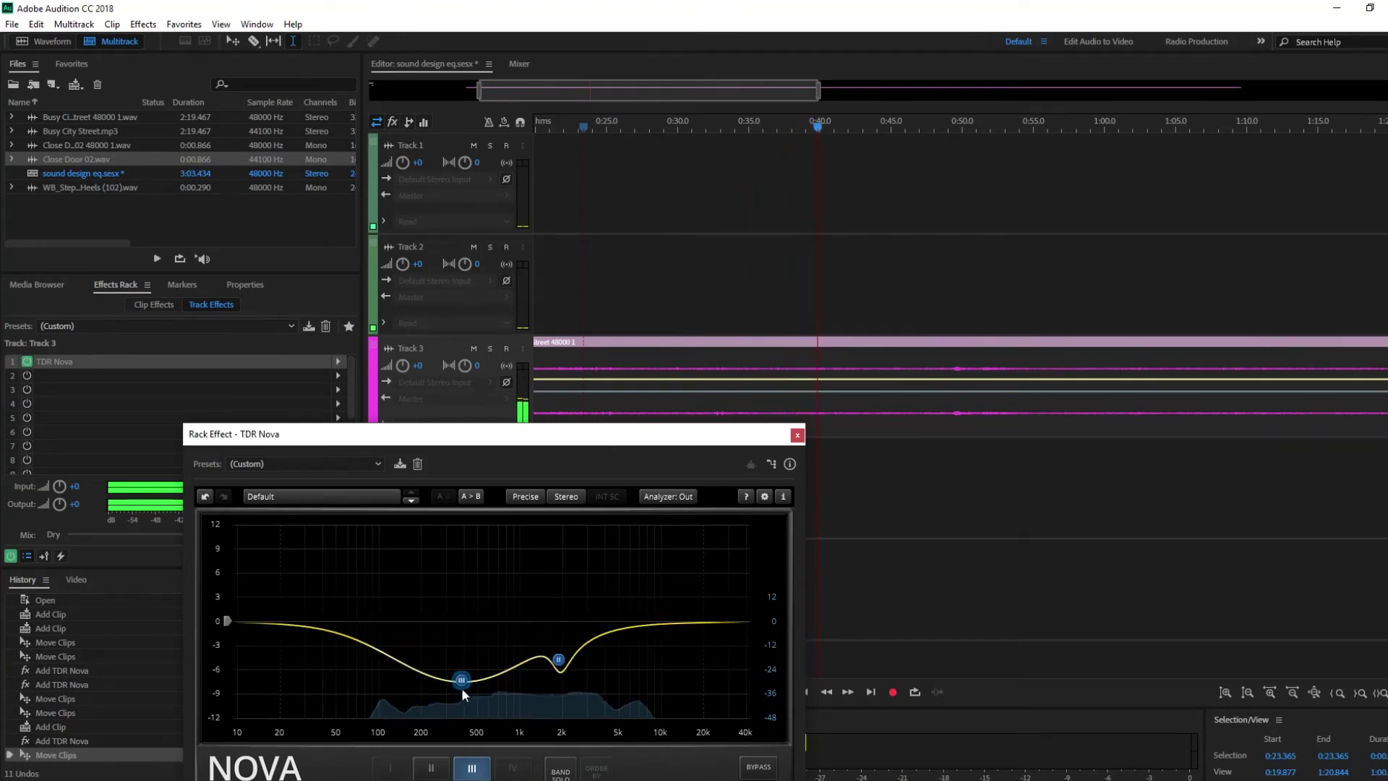
pyautogui.moveTo(465, 693); pyautogui.dragTo(474, 602)
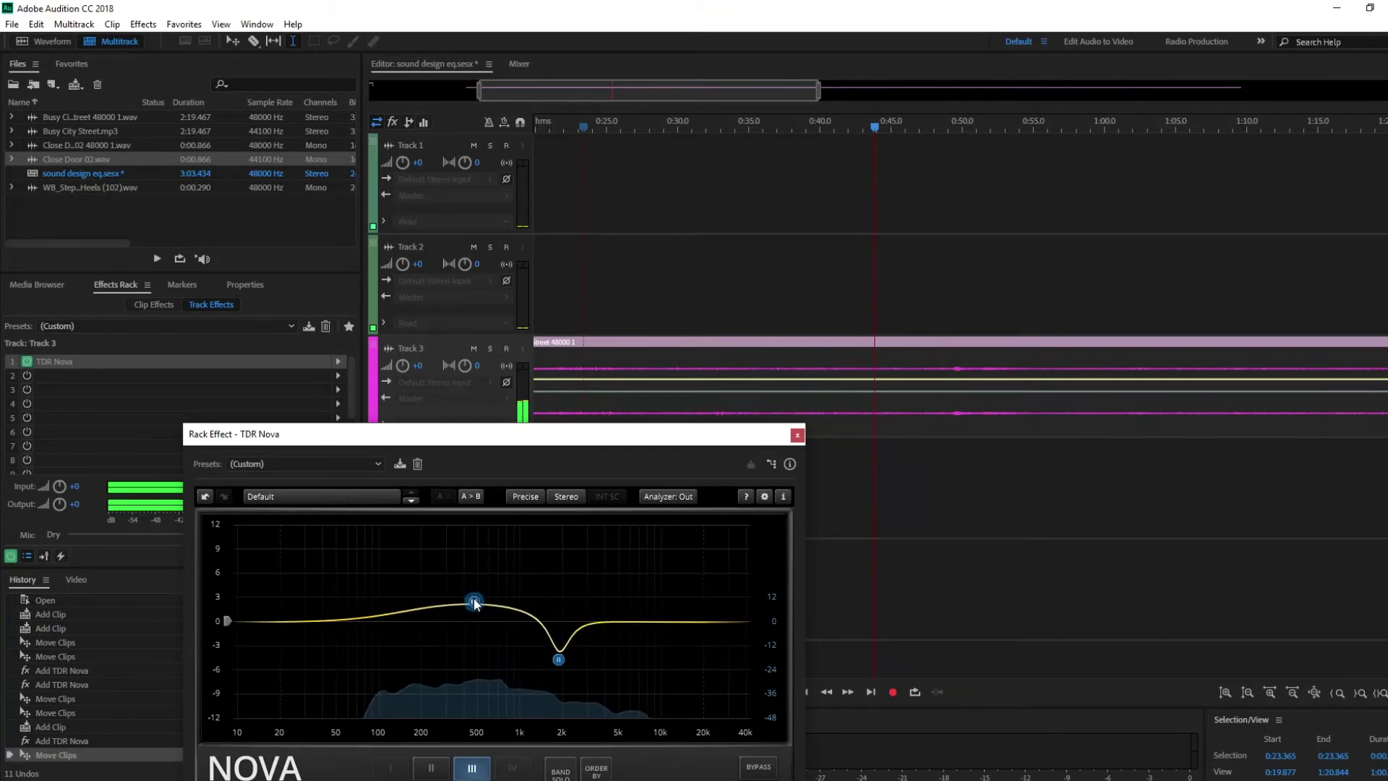
pyautogui.moveTo(517, 434); pyautogui.dragTo(528, 262)
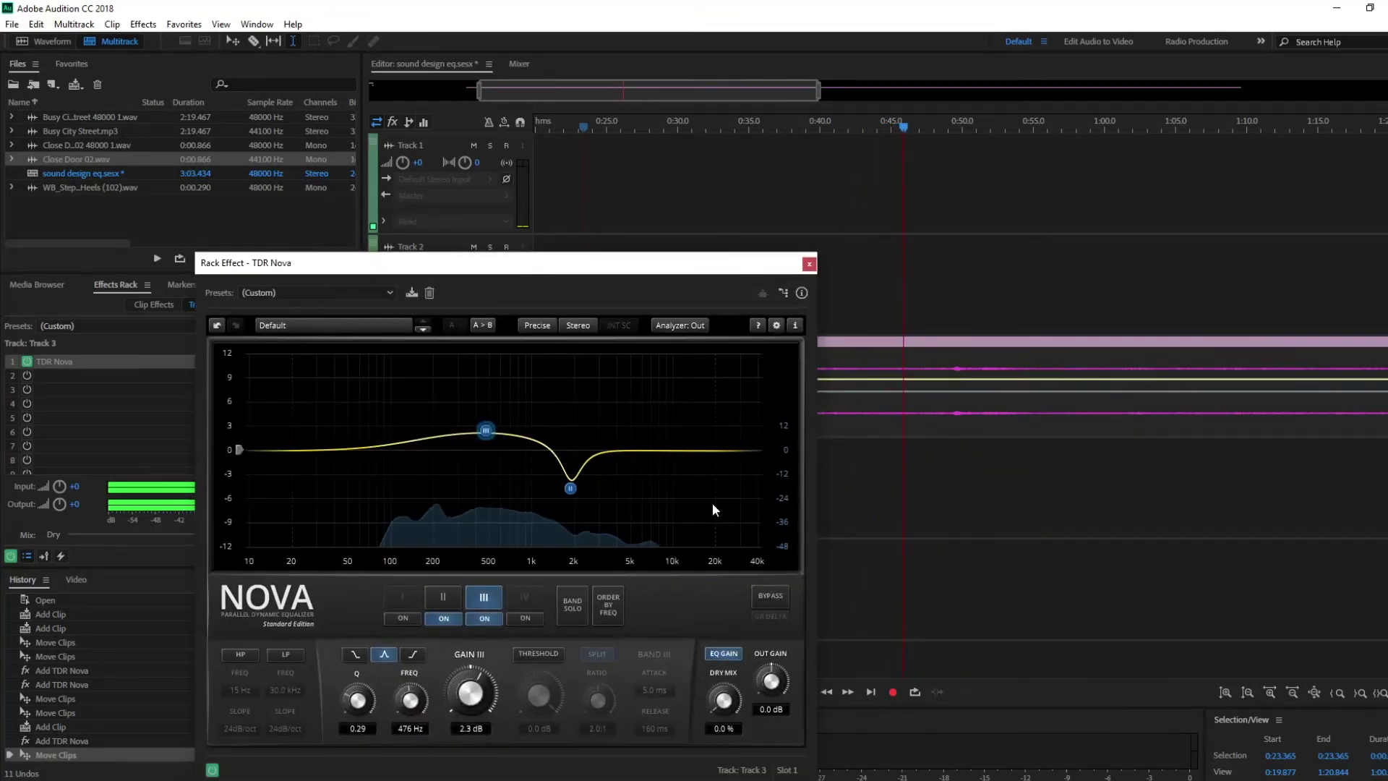